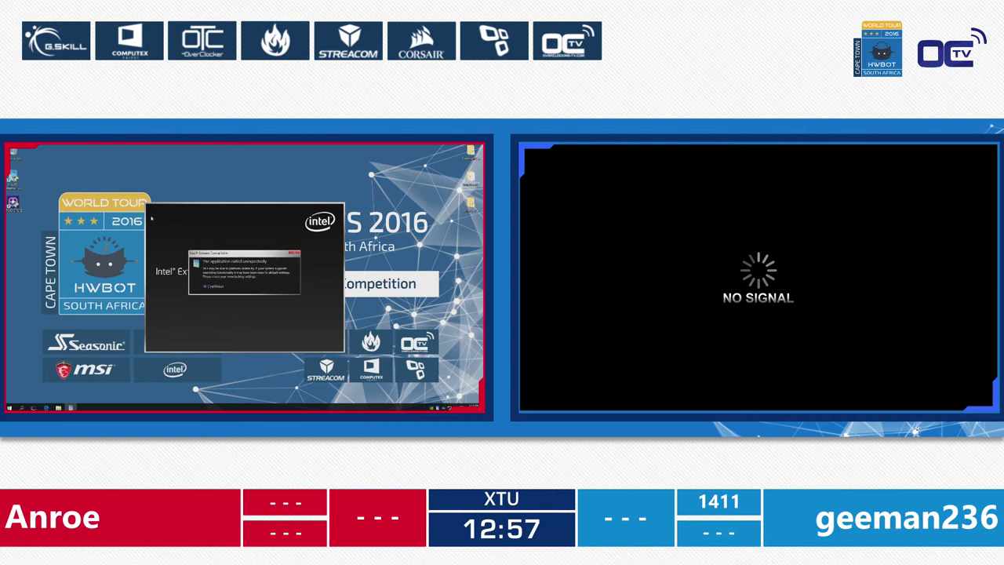
Dismiss the crash notice on the red-framed machine and raise its core voltage to about 1,3 V in the core tuning settings
left_click(218, 287)
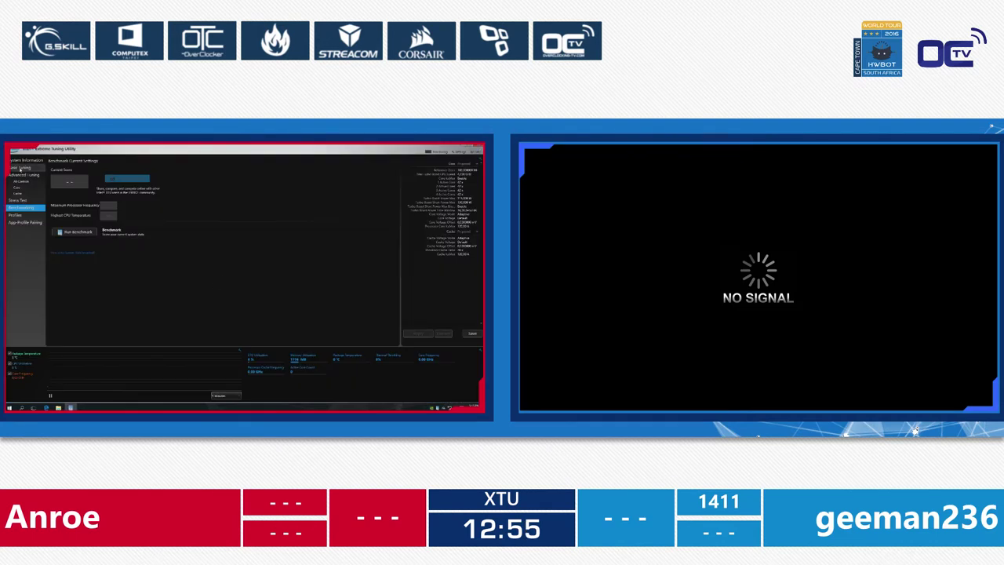
left_click(18, 189)
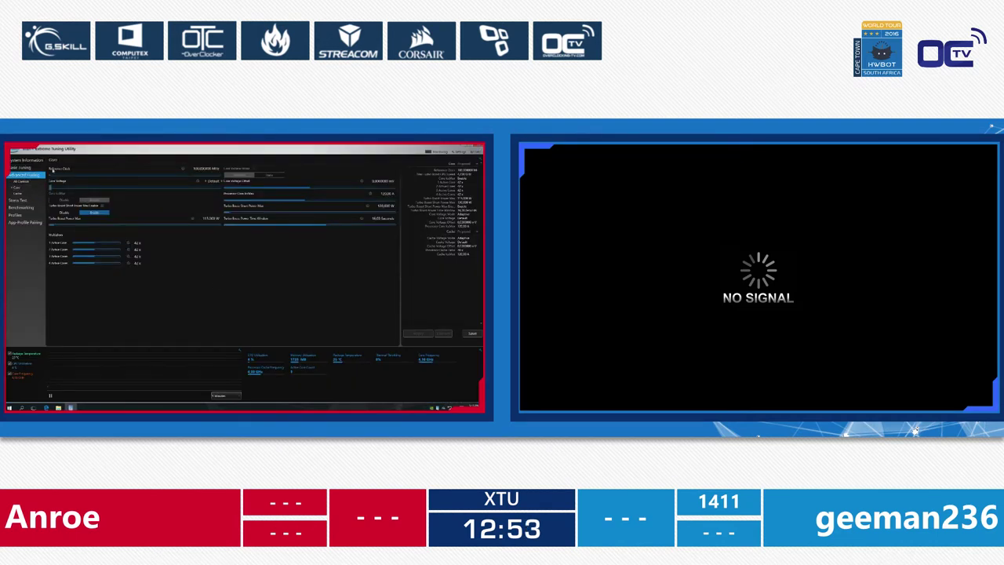
left_click(145, 189)
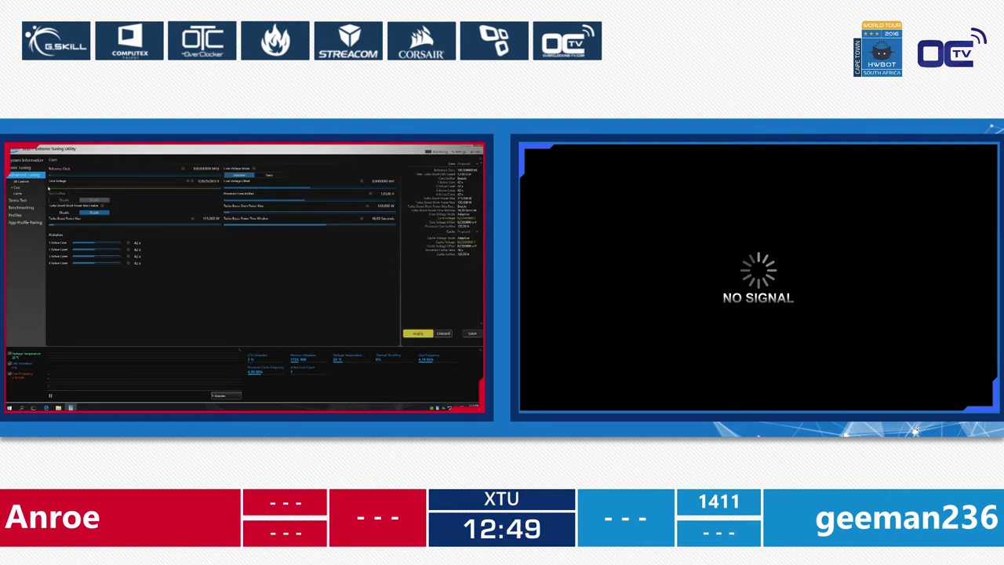
left_click_drag(50, 188, 160, 193)
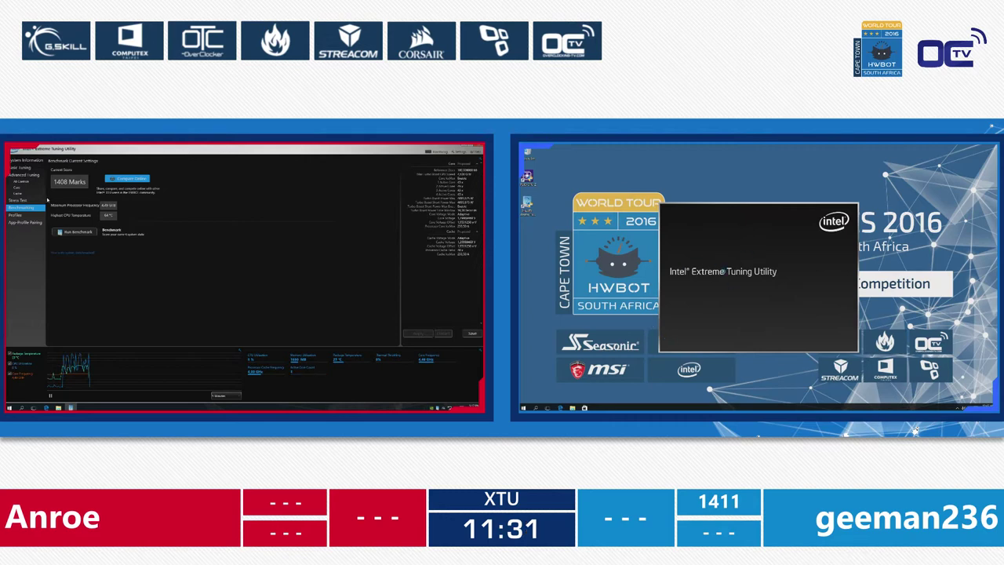
Set the active-core multipliers to 46x on the red-framed machine and open Advanced Tuning on the blue-framed one
left_click(25, 174)
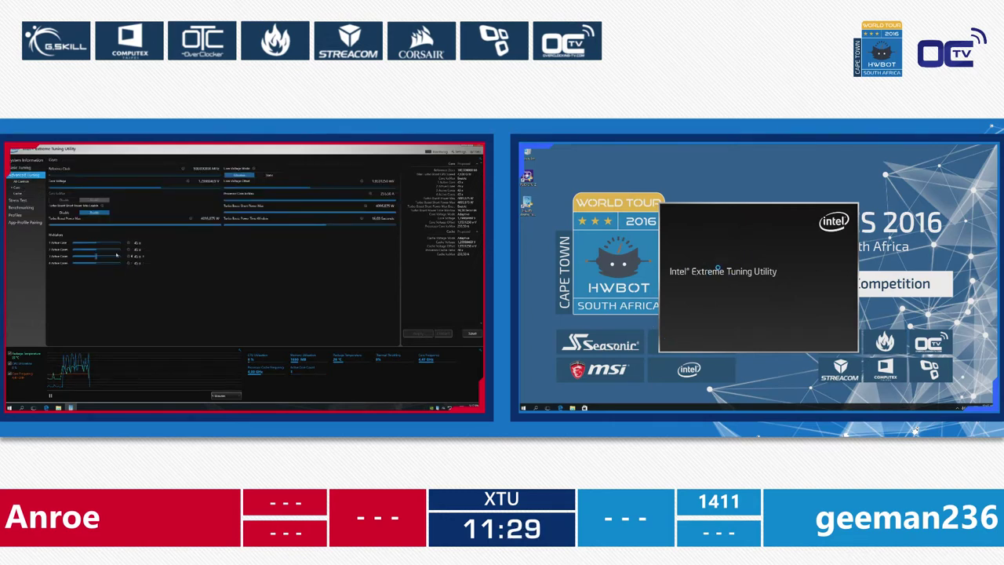
left_click(144, 263)
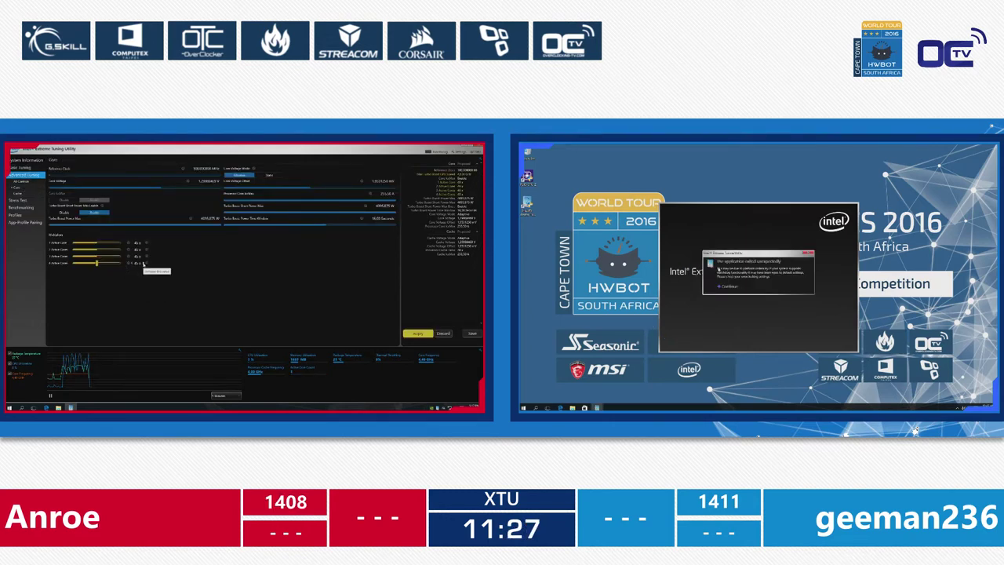
left_click(542, 174)
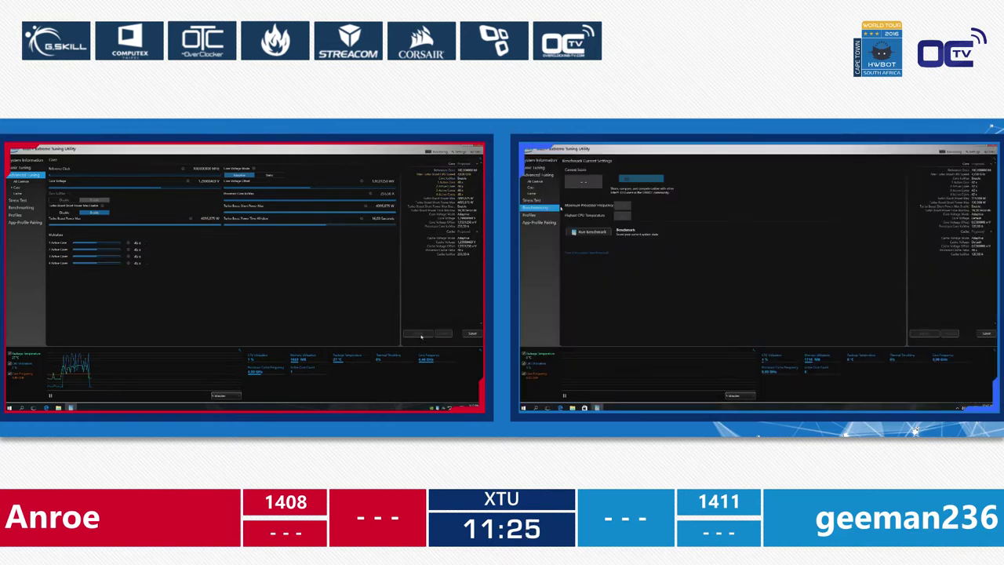
Run the benchmark on the red-framed machine and raise the reference clock to 100,125 MHz on the blue-framed one
left_click(22, 209)
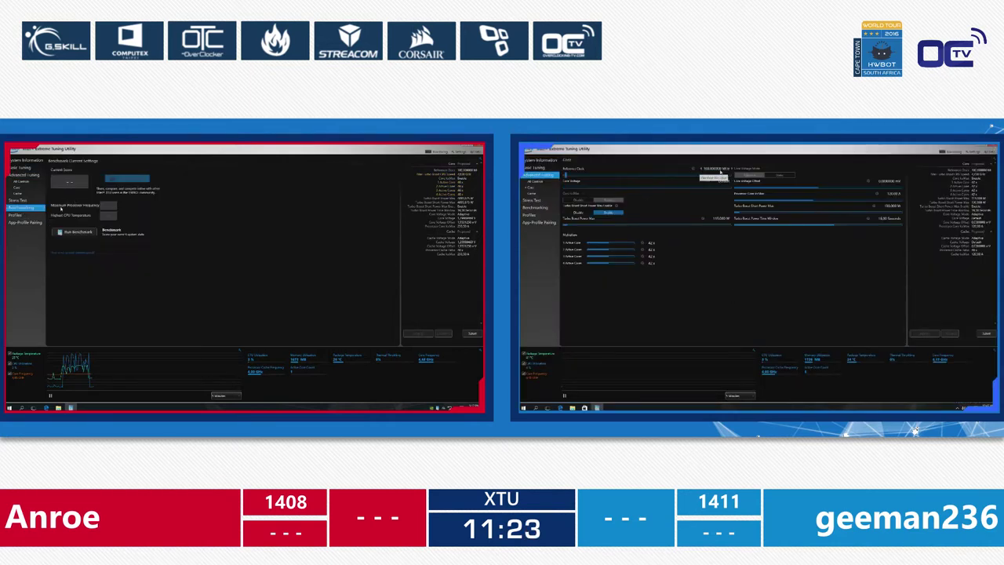
left_click(731, 169)
left_click(74, 231)
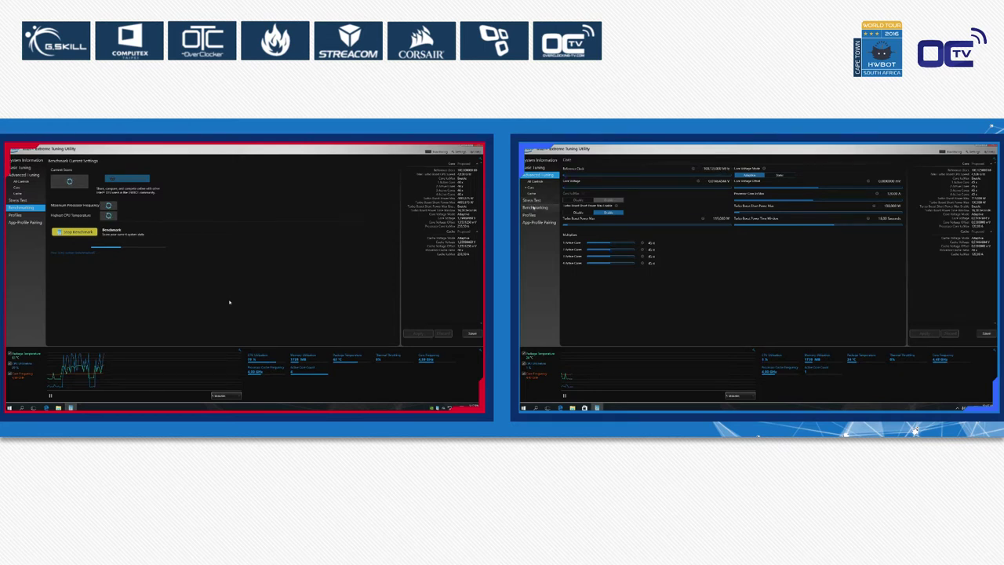
Run the benchmark on the blue-framed machine and open the core tuning settings on the red-framed one
left_click(536, 207)
left_click(590, 233)
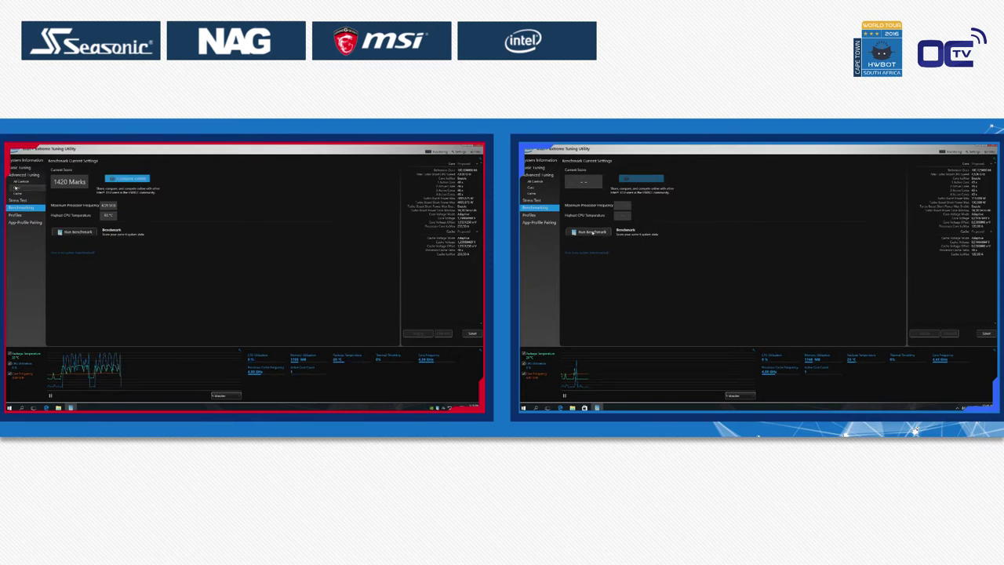
left_click(18, 180)
left_click(592, 232)
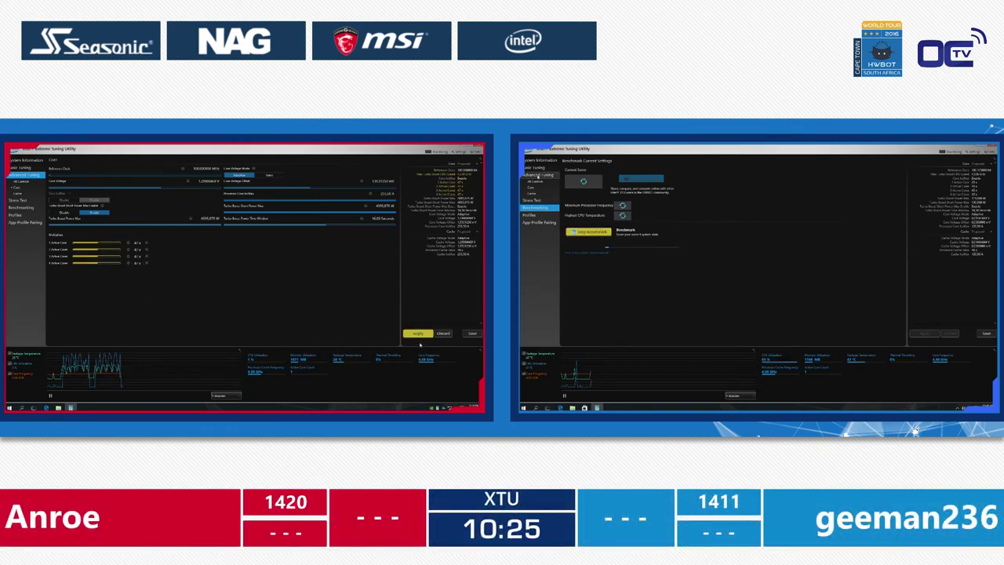
Apply 47x multipliers and a slightly higher core voltage on the red-framed machine, and run its benchmark
key("Return")
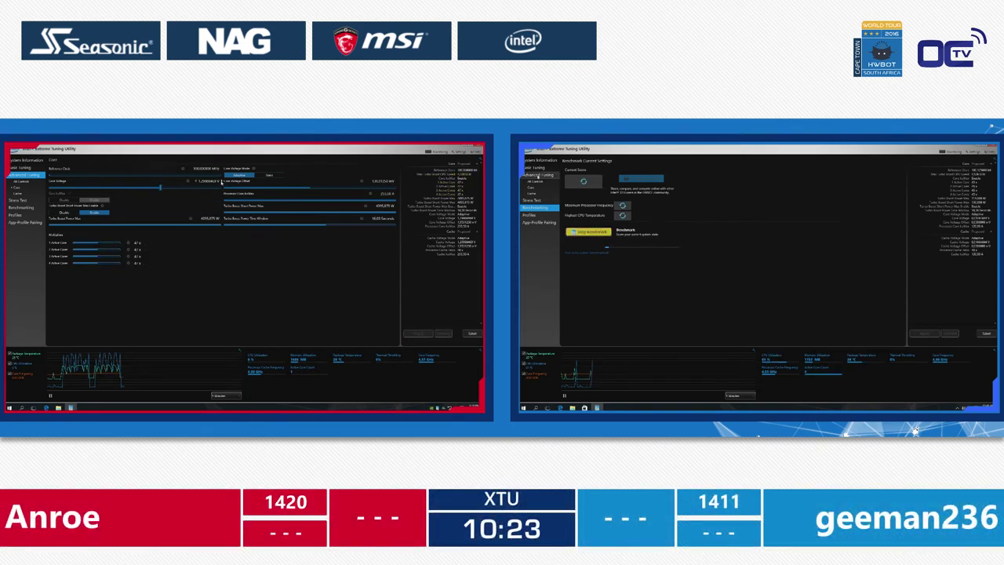
left_click(223, 186)
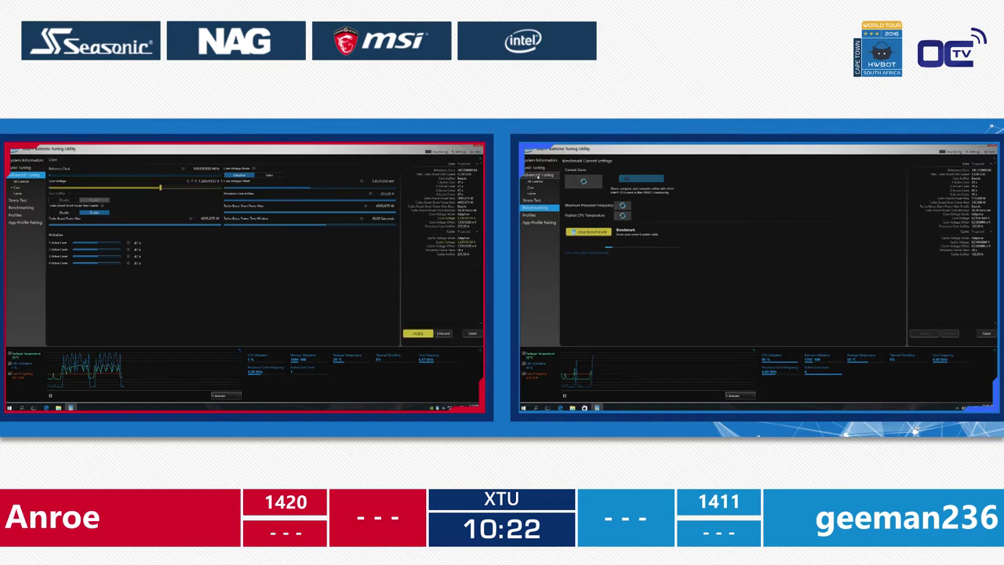
left_click(418, 334)
left_click(29, 208)
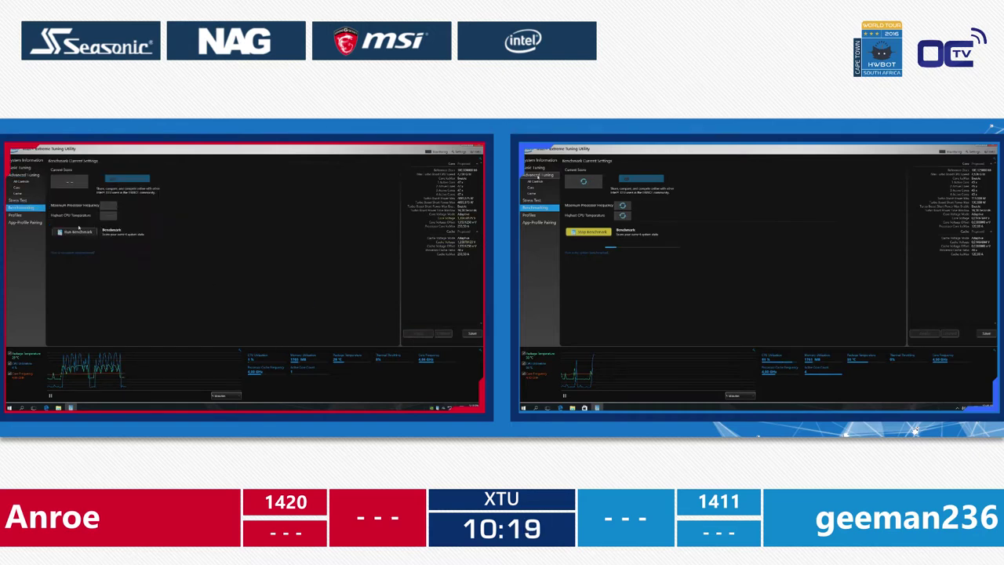
left_click(73, 232)
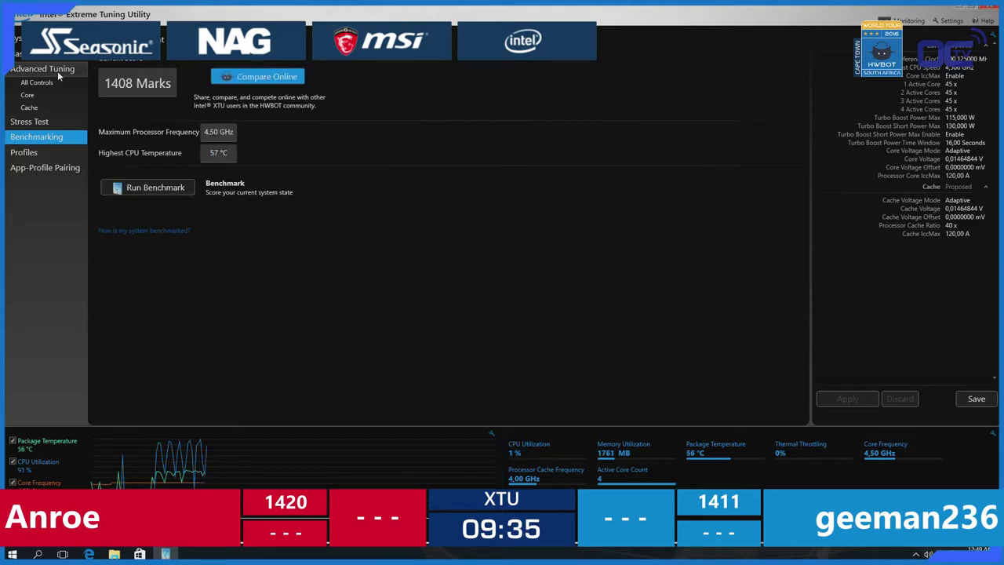
Set the 1 Active Core and 2 Active Cores multipliers to 46x on the blue-framed machine
left_click(57, 70)
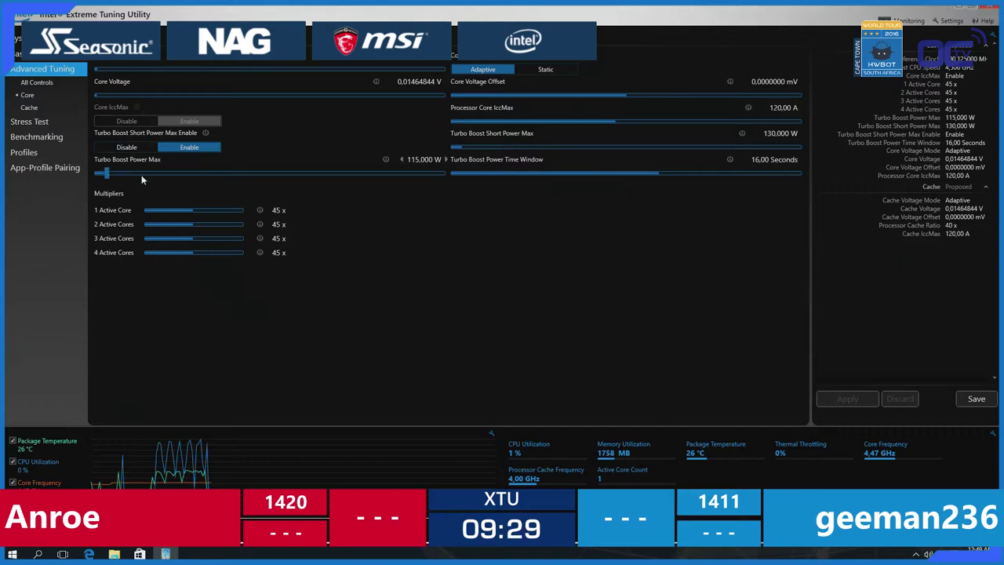
left_click(291, 211)
left_click(291, 226)
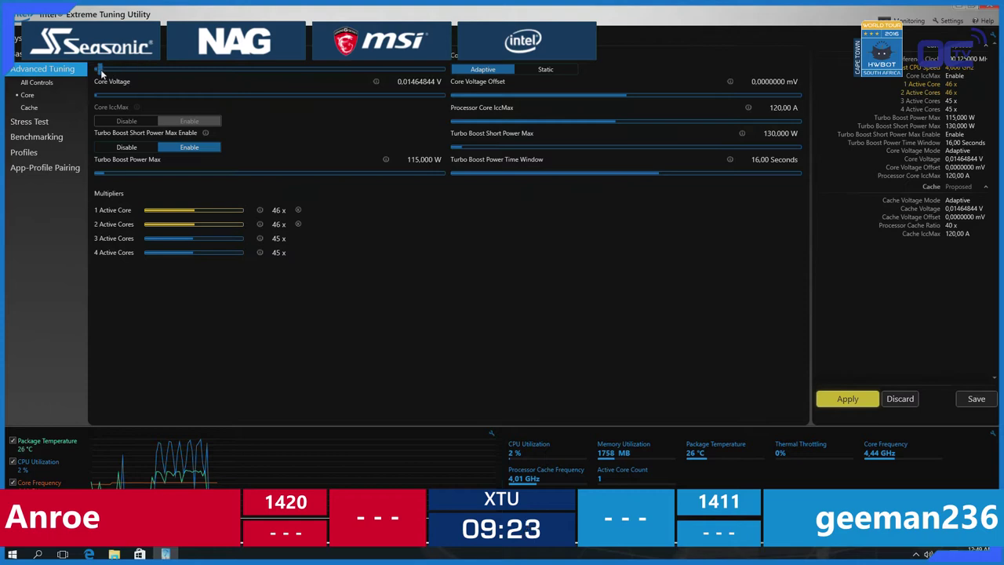
Set the core voltage to 0,01562500 V and Turbo Boost Power Max to 115,375 W, and apply the changes
left_click(448, 62)
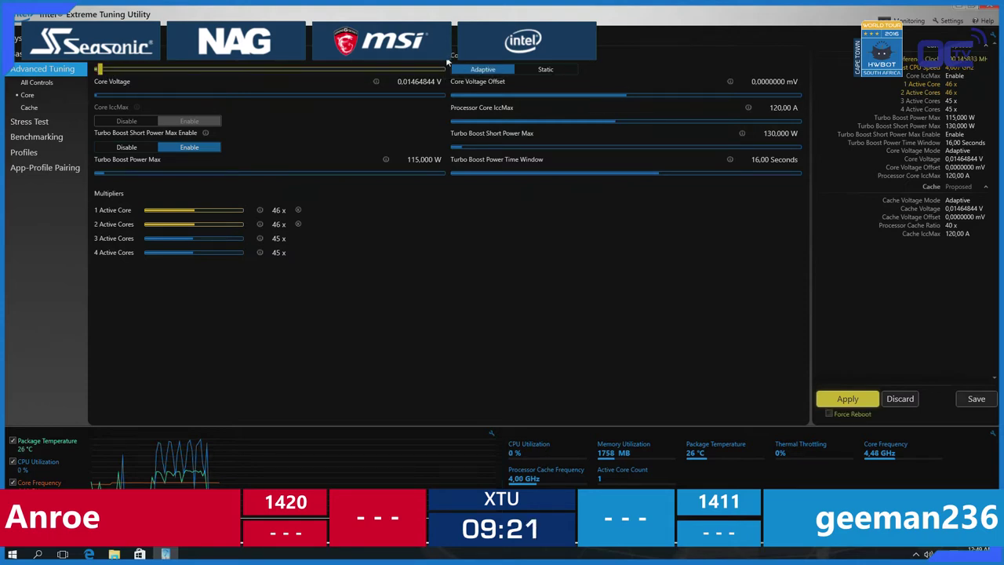
left_click(382, 62)
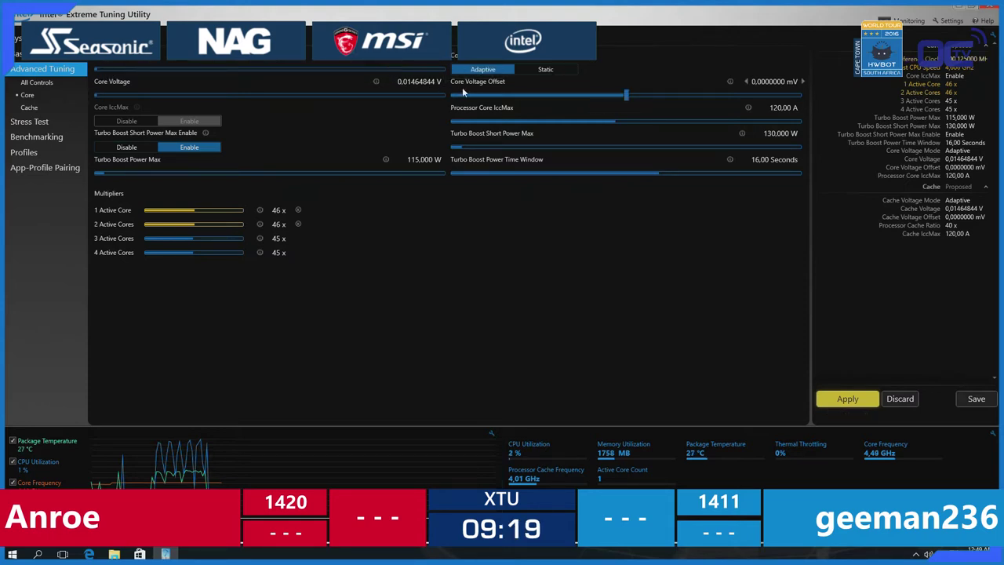
left_click(444, 81)
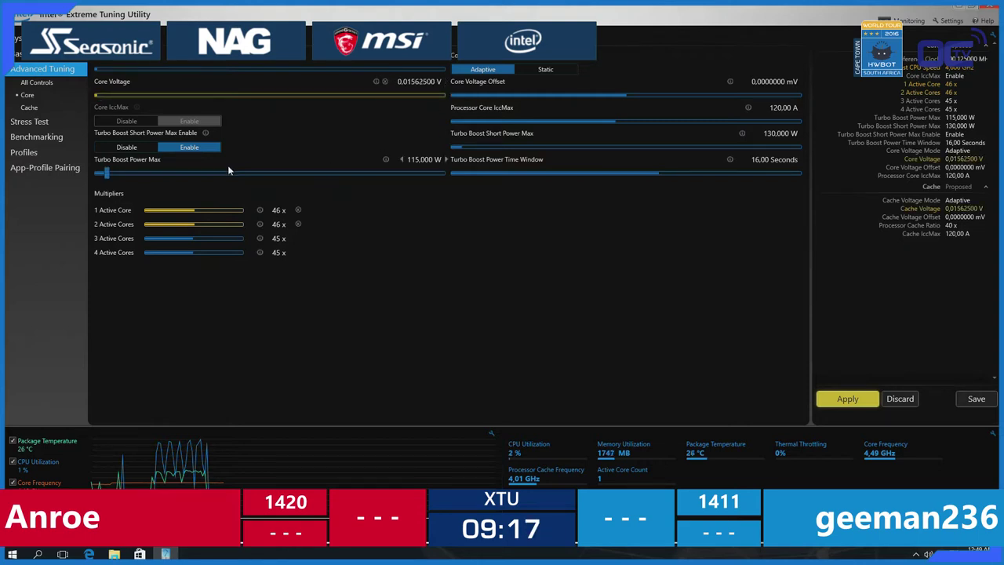
left_click(444, 159)
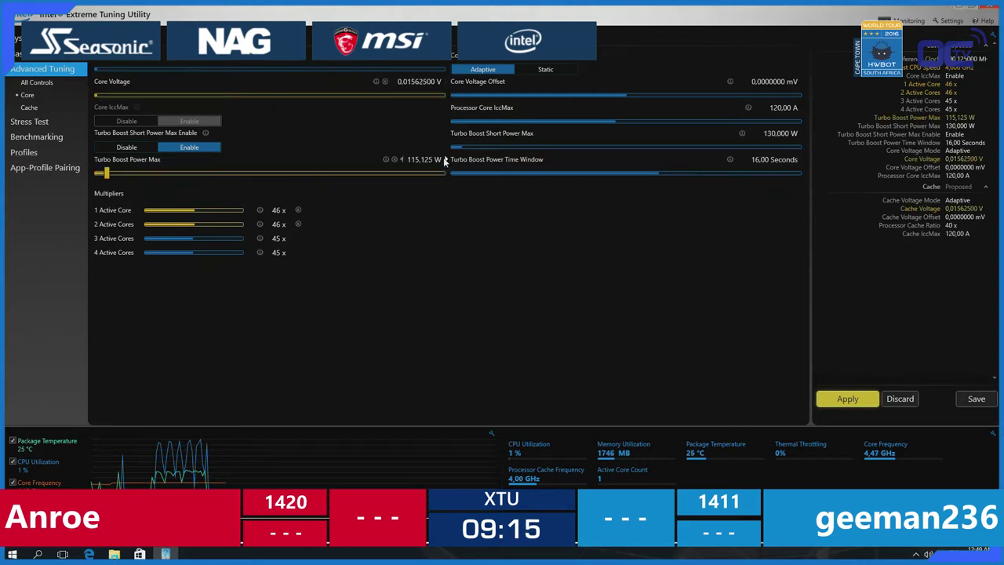
left_click(445, 160)
left_click(821, 399)
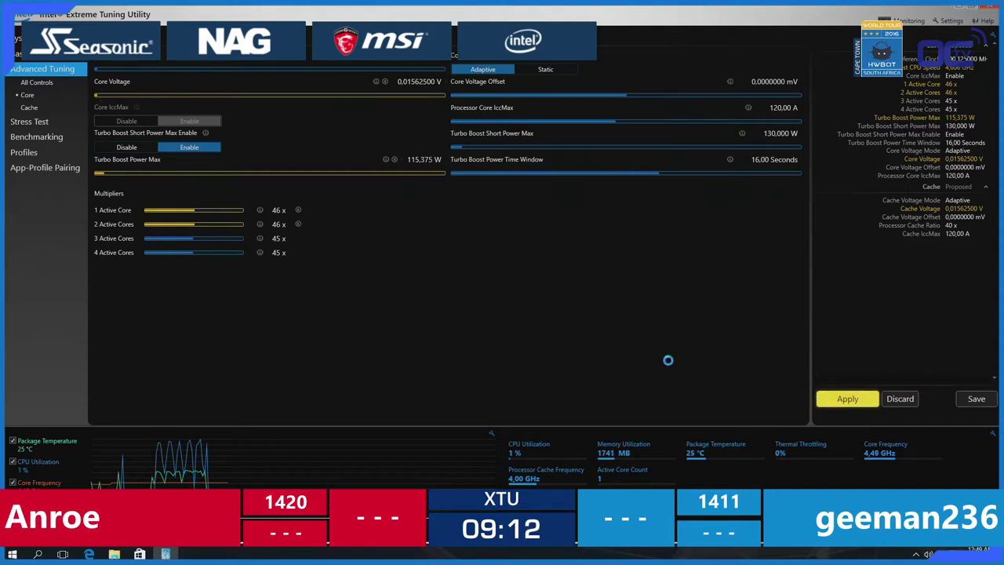
Run the benchmark with the applied settings on the blue-framed machine and return to Advanced Tuning
left_click(69, 138)
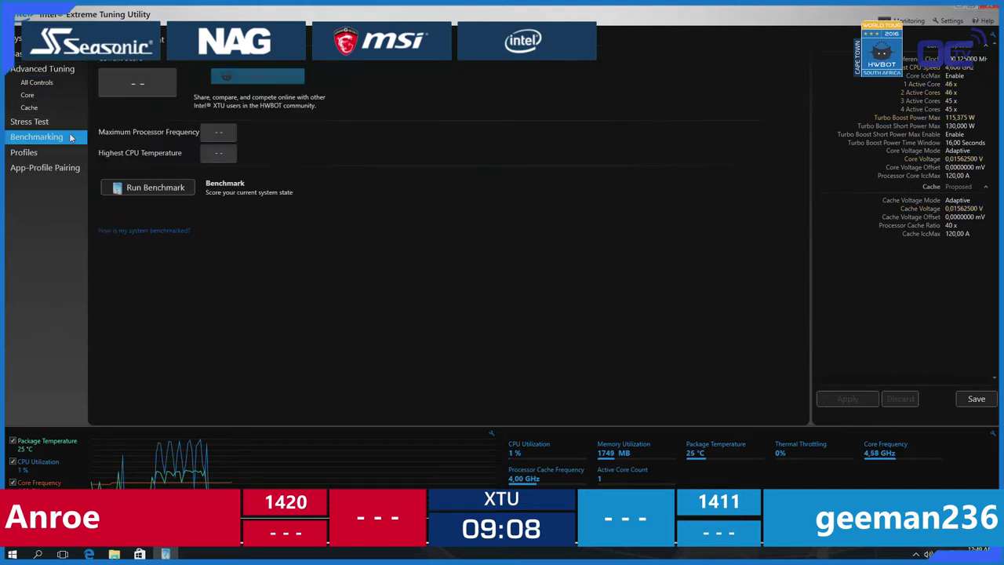
left_click(180, 190)
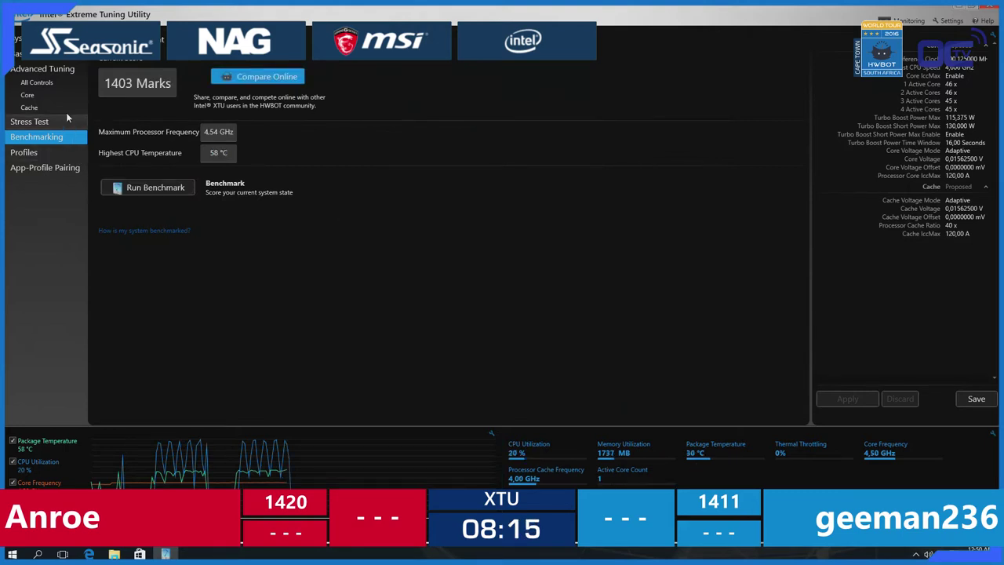
left_click(58, 72)
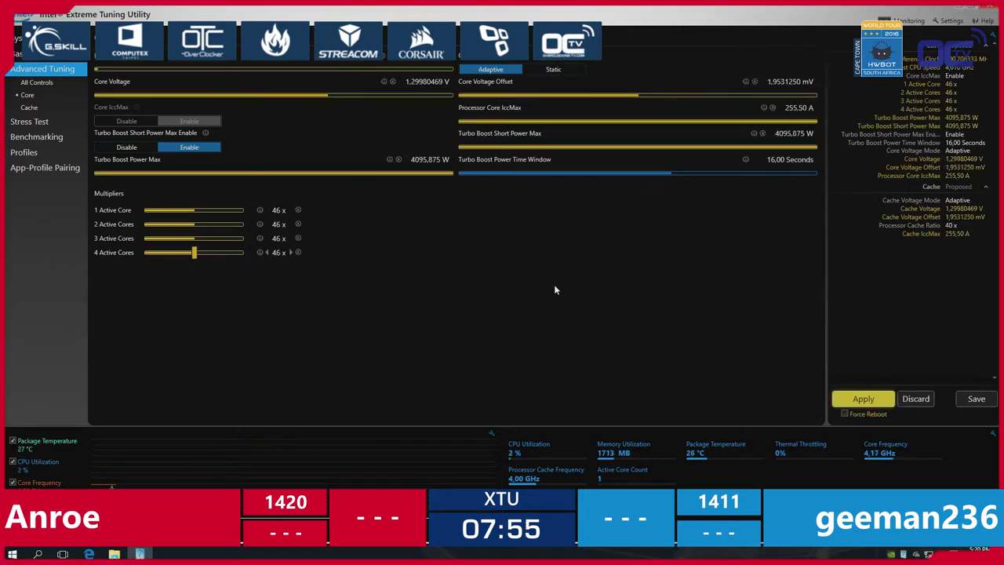
Set the processor cache ratio to 44x on the red-framed machine and apply it
left_click(47, 105)
left_click(455, 58)
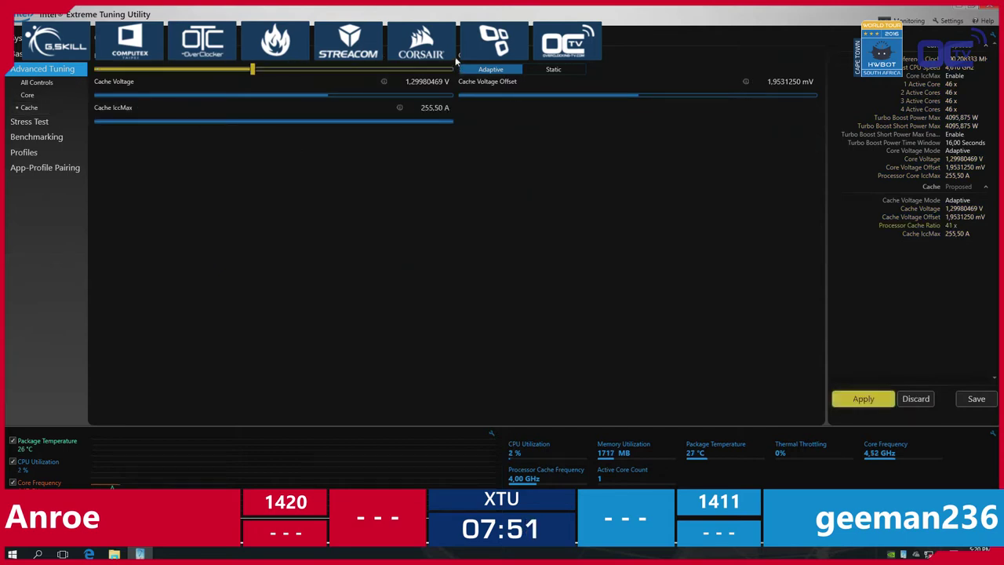
left_click(455, 58)
left_click(456, 58)
left_click(861, 398)
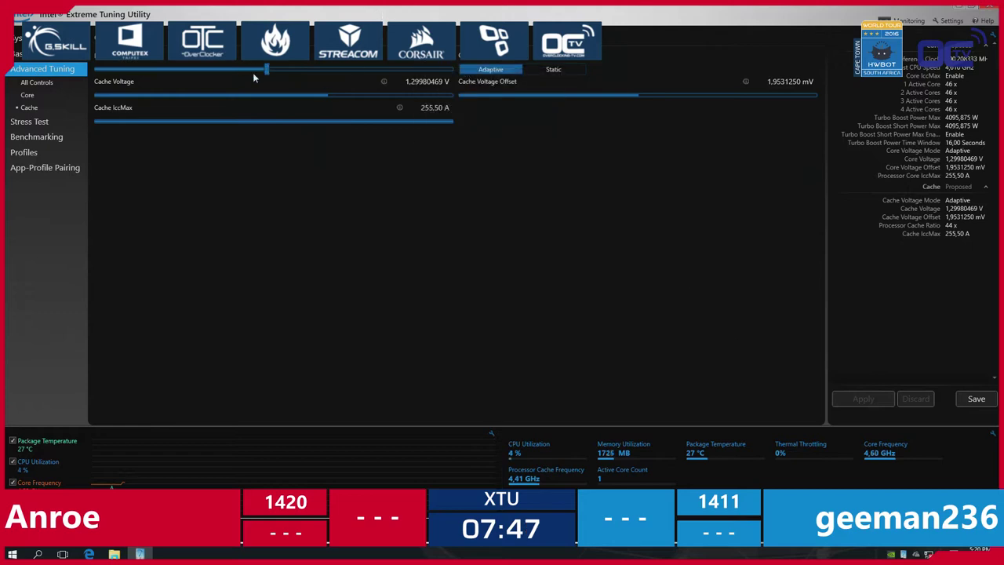
Lower the processor cache ratio to 43x, apply it and run the benchmark on the red-framed machine
key("Left")
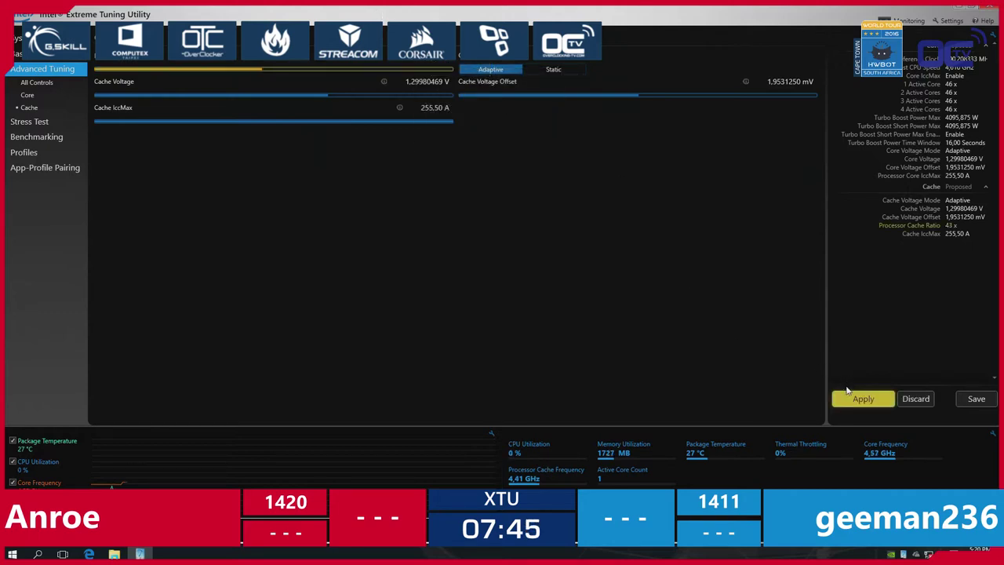
key("Return")
left_click(67, 138)
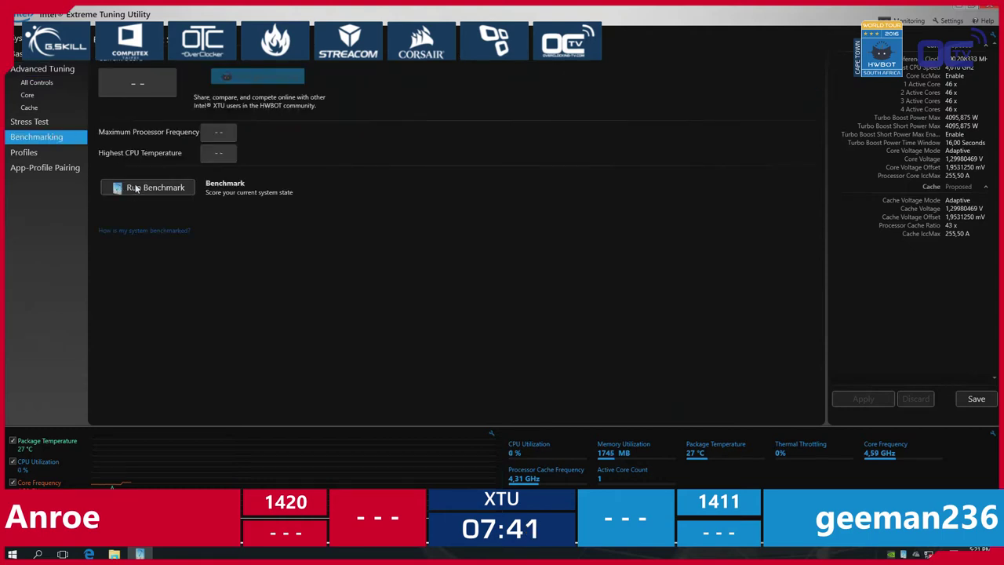
left_click(135, 189)
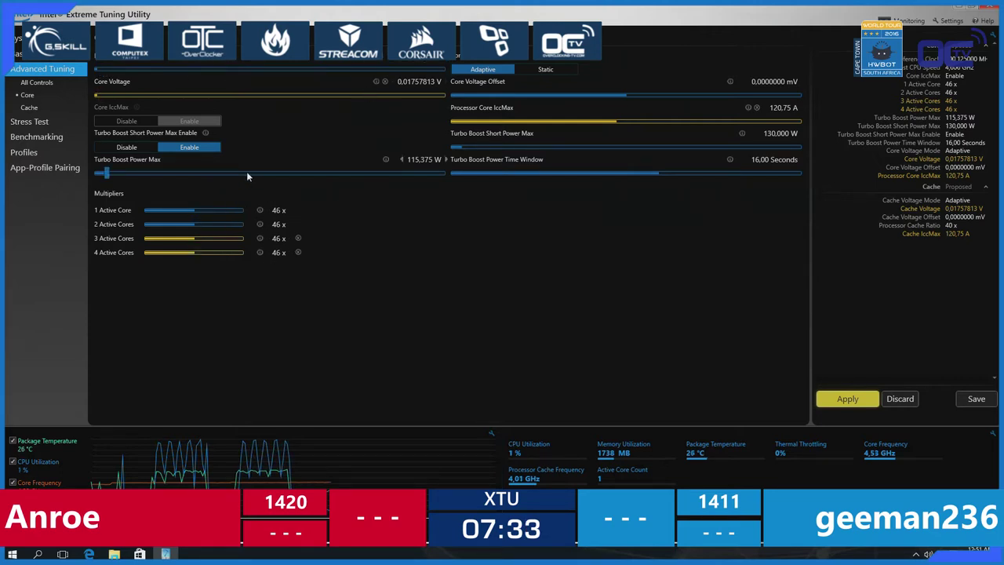
Apply the pending 46x multipliers, 0,01757813 V core voltage and 120,75 A IccMax on the blue-framed machine, and run its benchmark
left_click(49, 124)
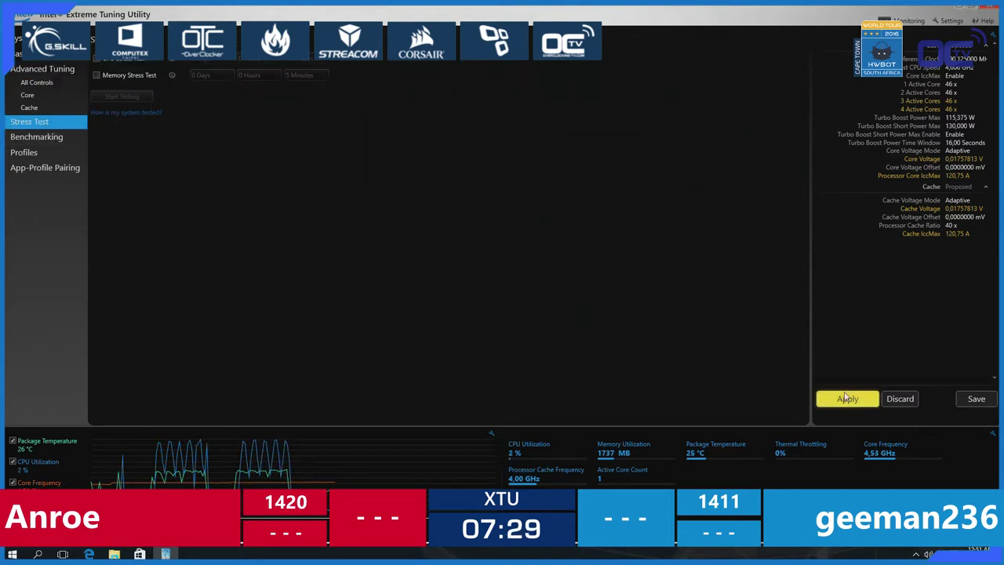
left_click(846, 398)
left_click(64, 139)
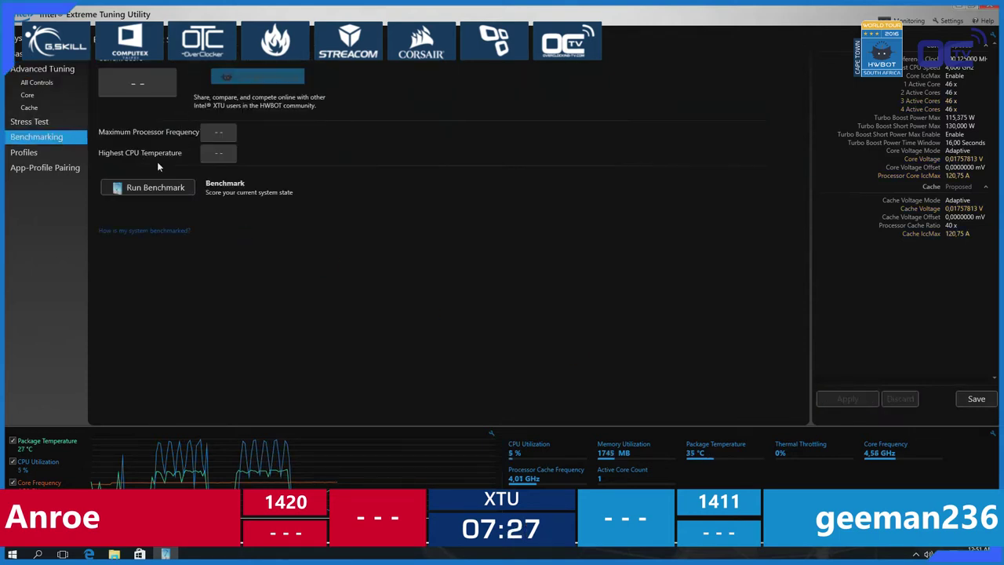
left_click(151, 190)
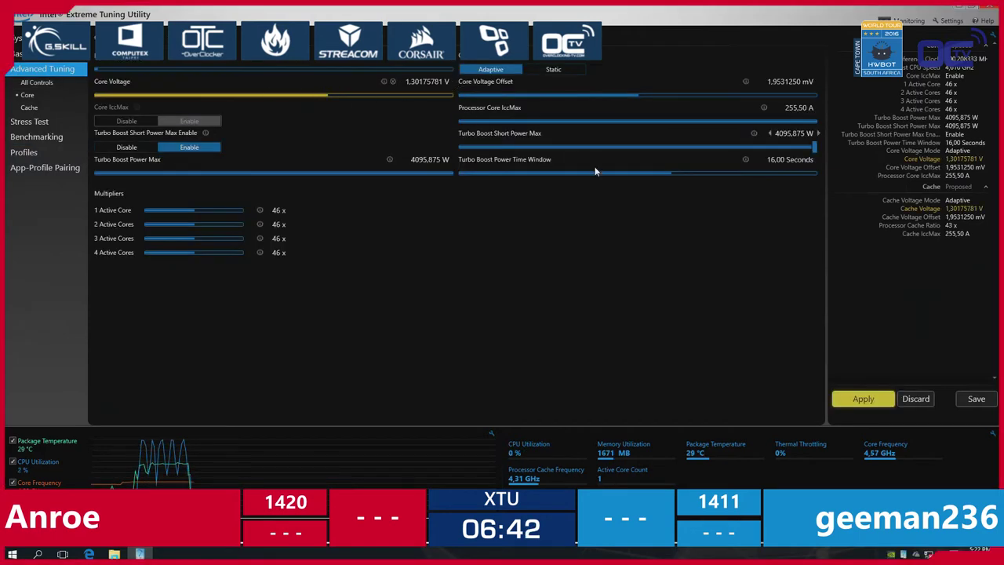
Raise the reference clock to 100,3125 MHz on the red-framed machine and apply it with the 1,30175781 V core voltage
left_click(456, 58)
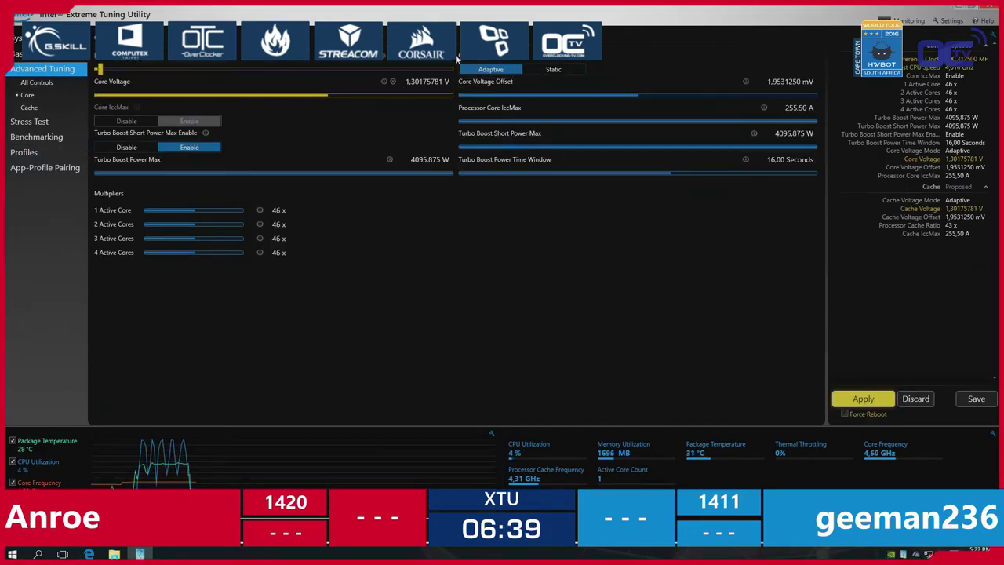
left_click(863, 398)
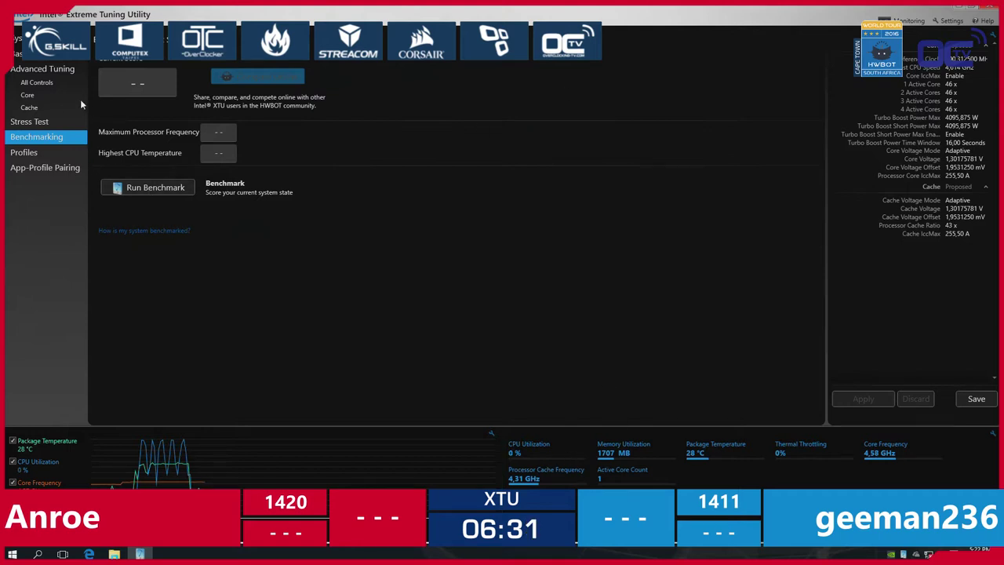
Lower the processor cache ratio to 42x, apply it and run the benchmark on the red-framed machine
left_click(55, 107)
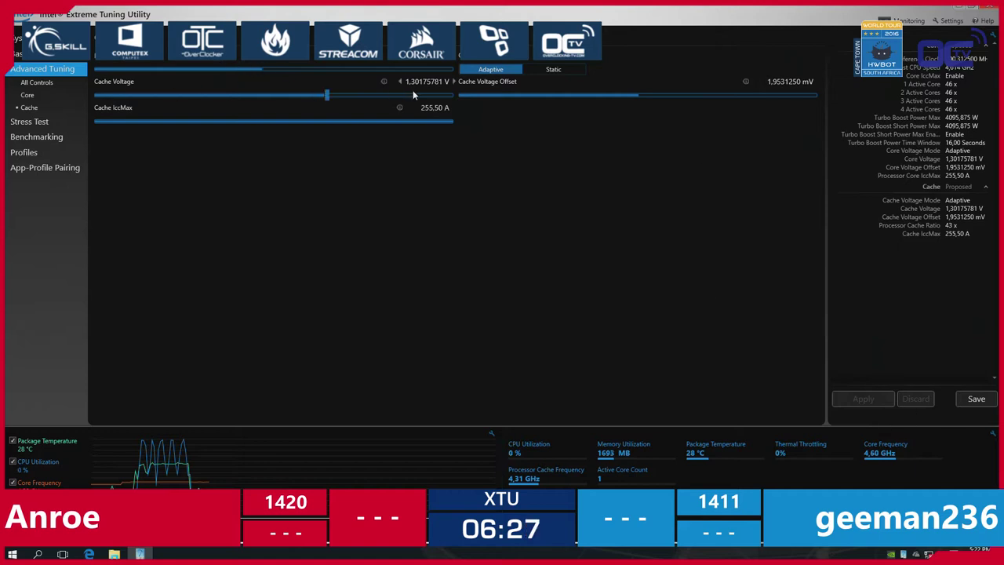
left_click(257, 69)
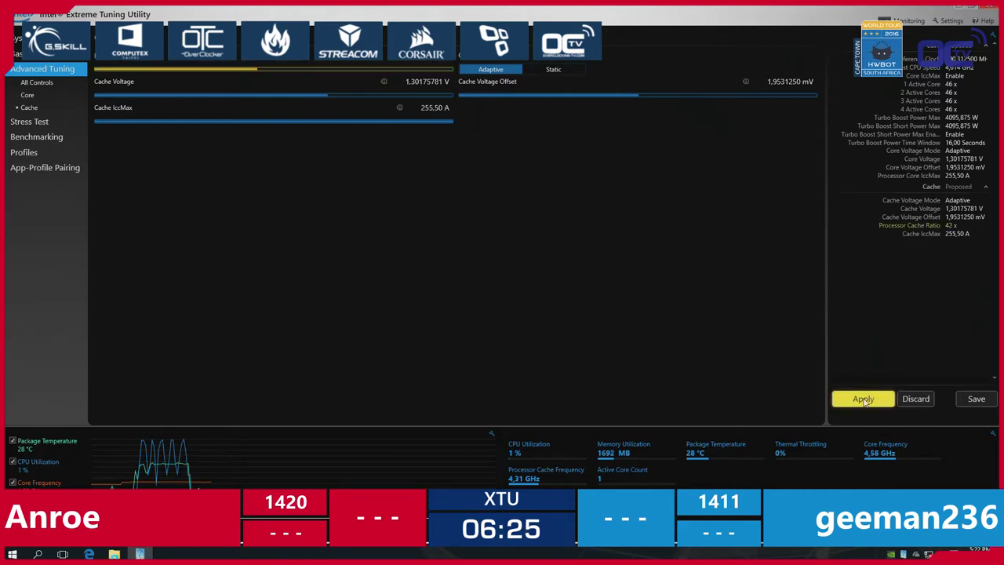
left_click(864, 399)
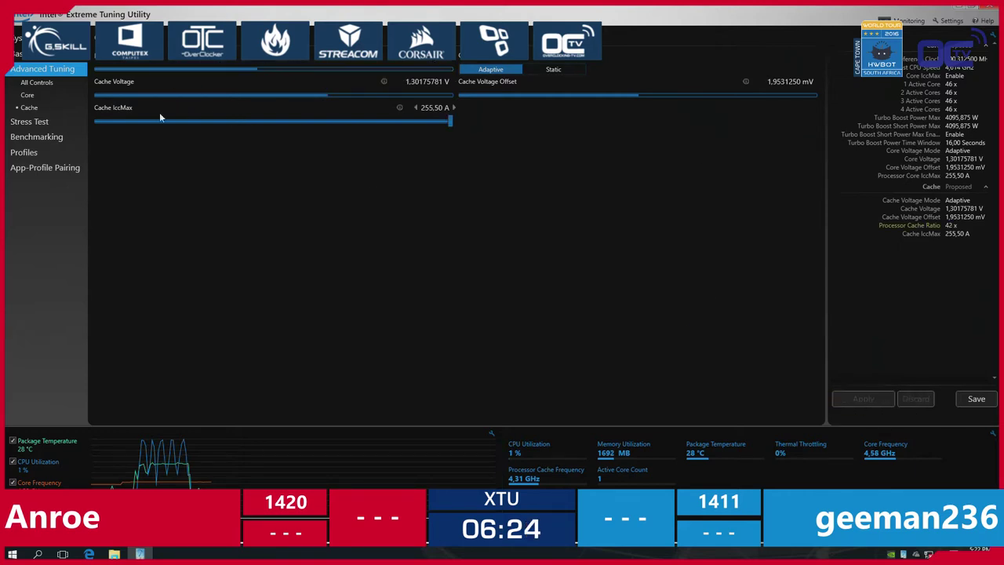
left_click(62, 137)
left_click(155, 187)
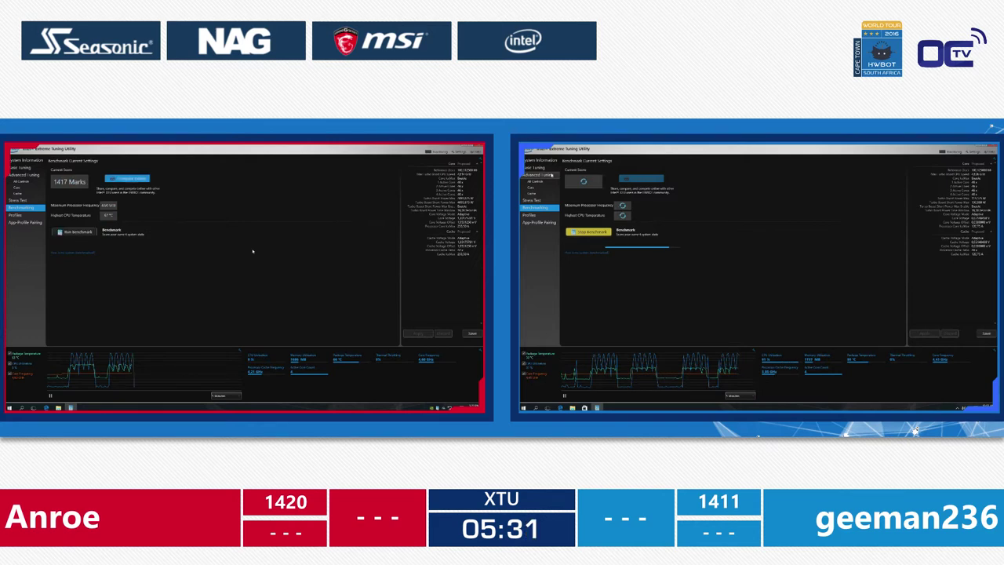
Raise the core voltage to 1,31054688 V and the reference clock to 100,500000 MHz on the red-framed machine
left_click(17, 187)
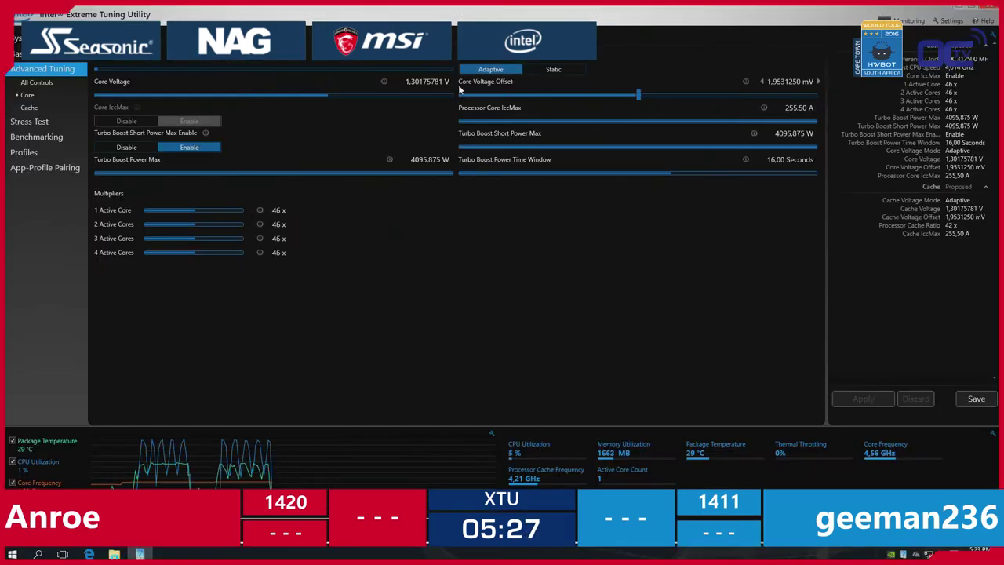
left_click(455, 83)
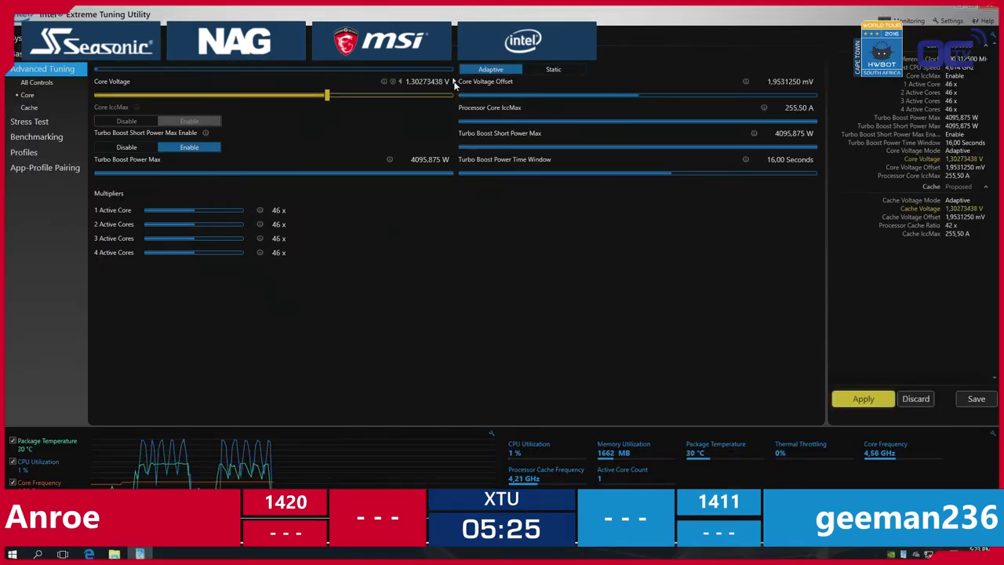
left_click(455, 82)
left_click(455, 82)
left_click(455, 82)
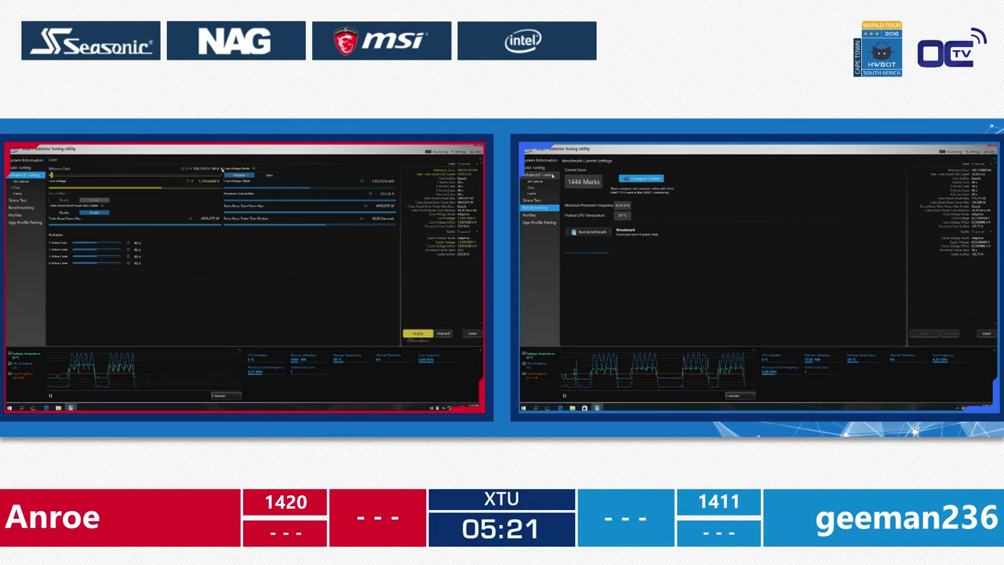
Apply the pending settings and run the benchmark on the red-framed machine, and raise the blue-framed machine's reference clock to 100,166667 MHz
left_click(552, 175)
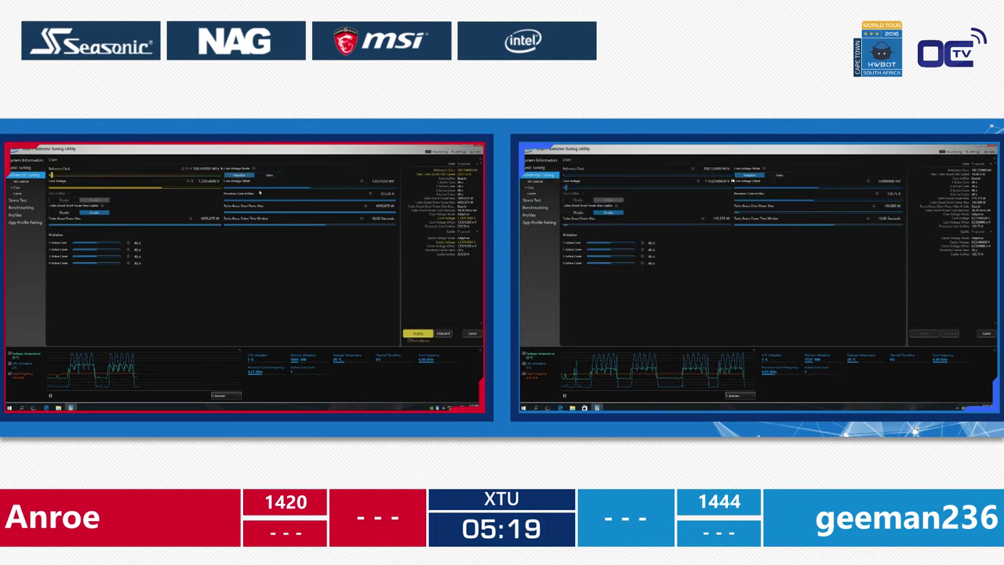
left_click(417, 334)
left_click(732, 174)
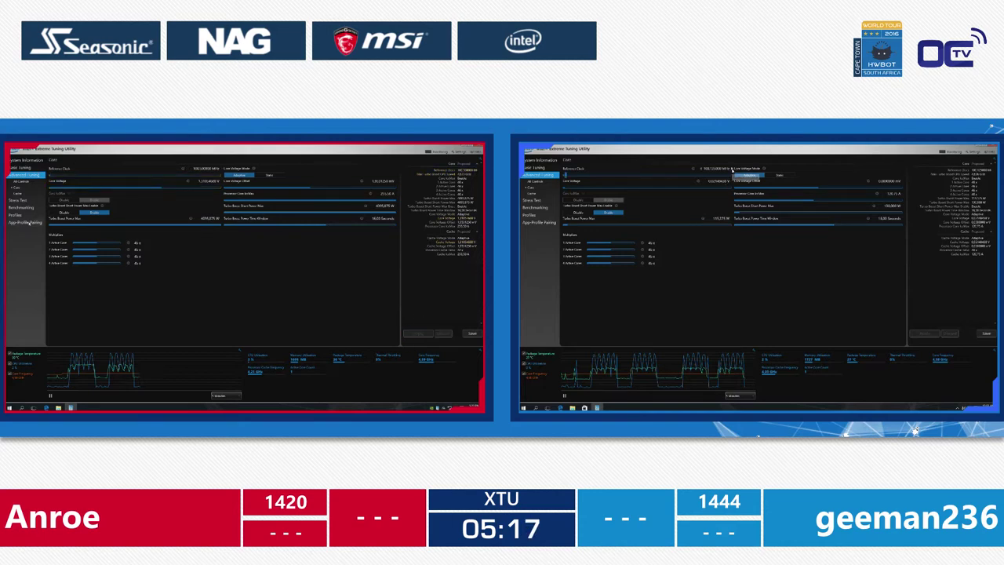
left_click(22, 208)
left_click(71, 232)
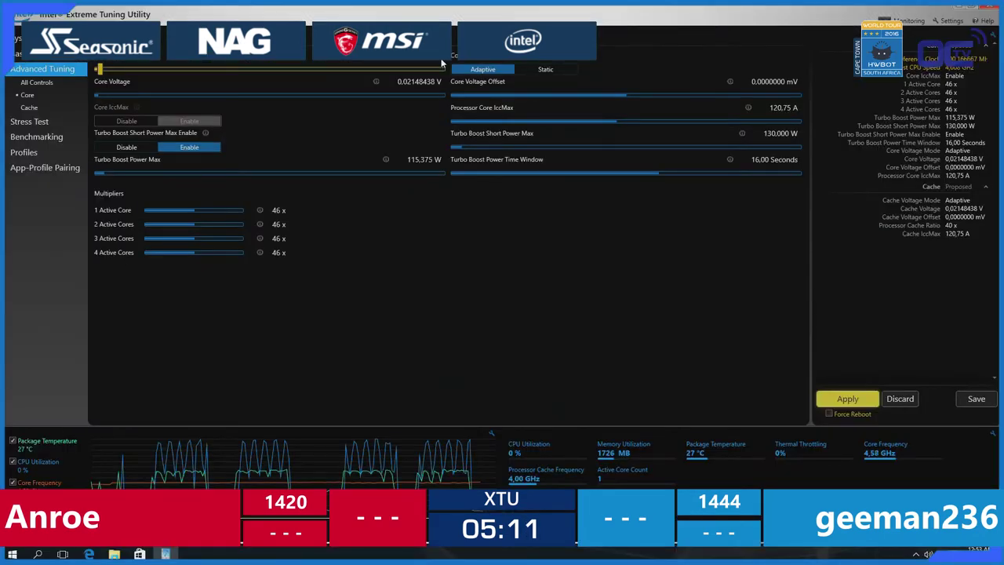
Set 0,02734375 V core voltage, 0,9765625 mV voltage offset and a 47x one-active-core multiplier on the blue-framed machine
left_click(102, 96)
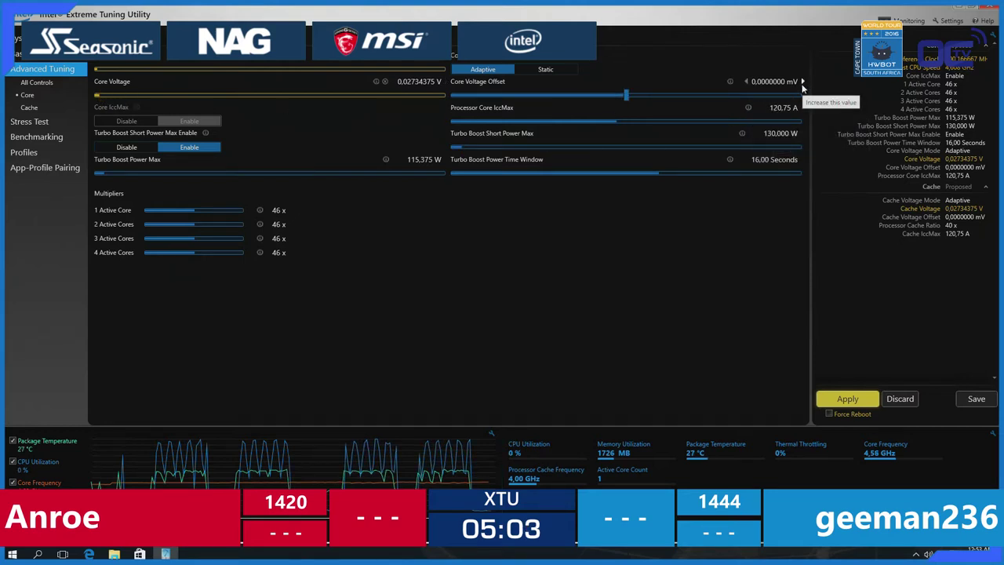
left_click(801, 83)
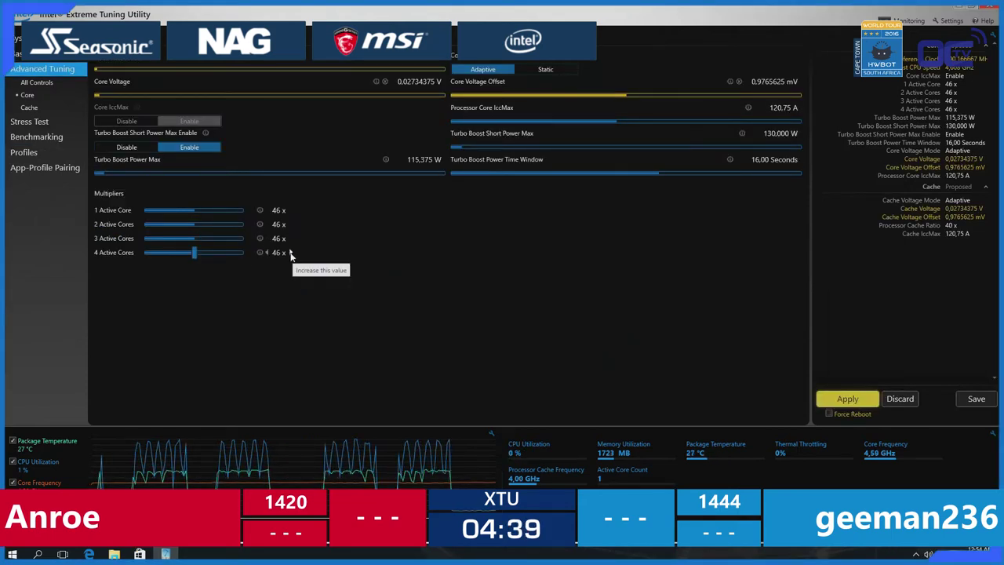
left_click(291, 211)
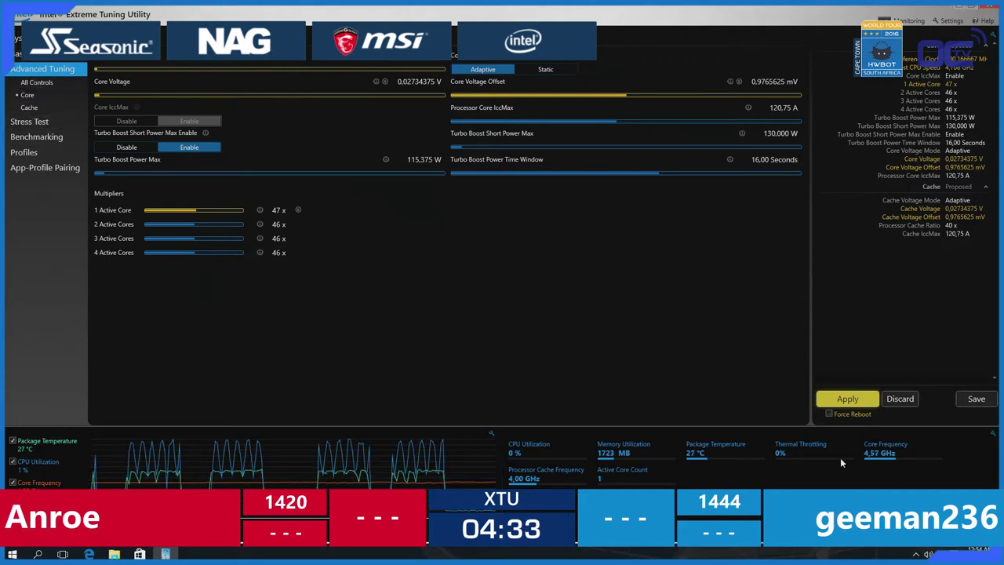
Apply the pending core settings and run the benchmark on the blue-framed machine
left_click(845, 399)
left_click(55, 137)
left_click(148, 186)
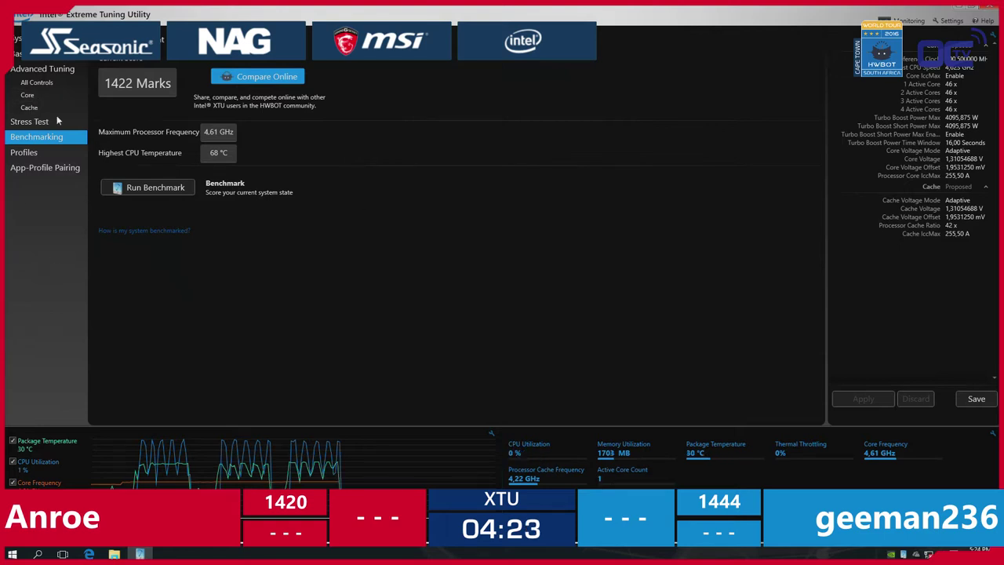
Set the reference clock to 100,000000 MHz on the red-framed machine
left_click(27, 94)
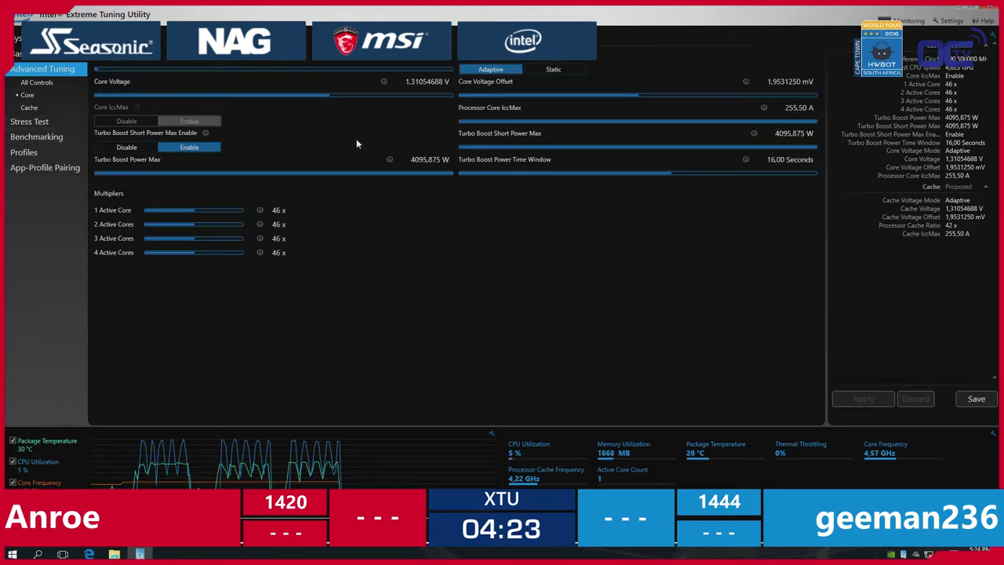
left_click(392, 62)
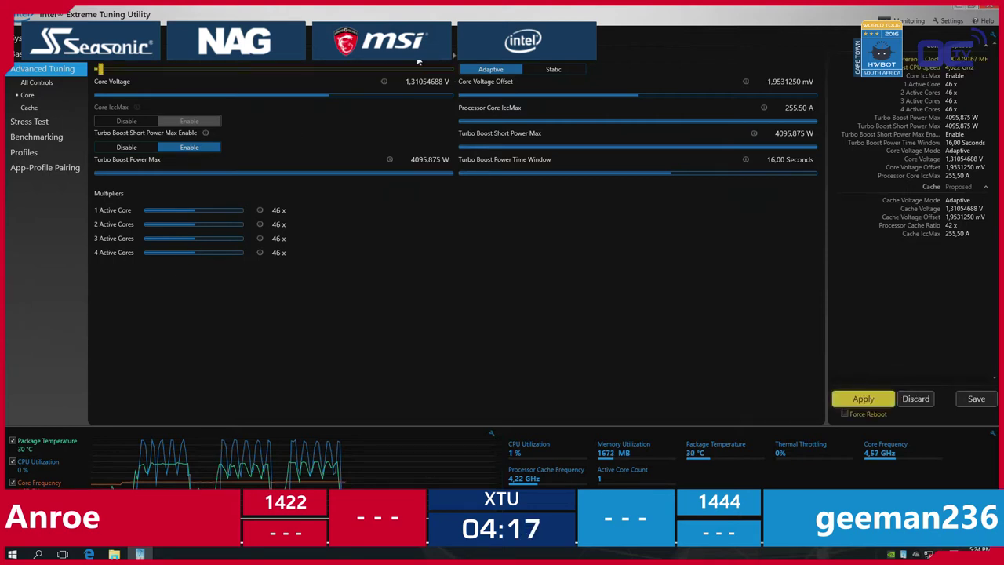
left_click(416, 63)
scroll(415, 86, "up", 7)
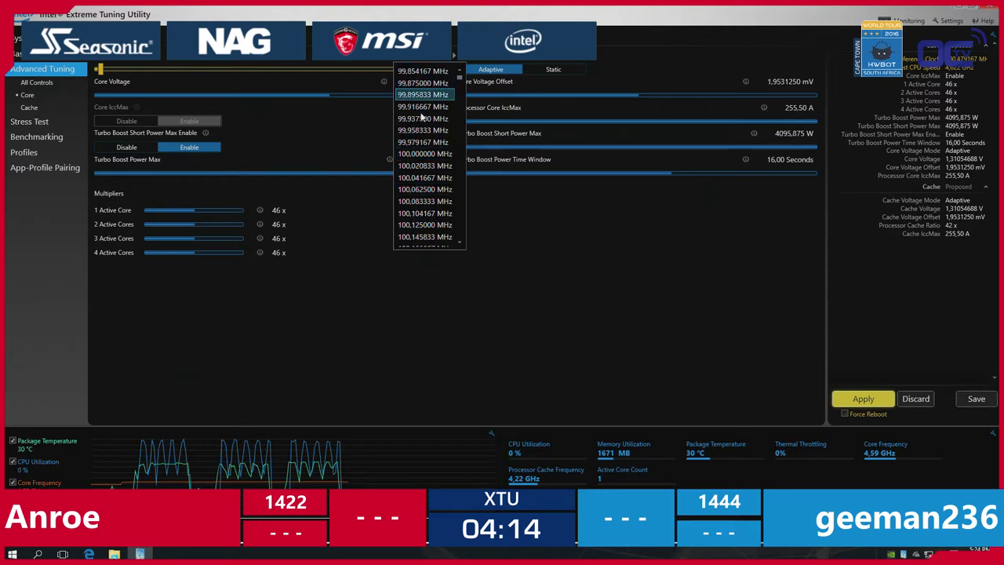
left_click(424, 153)
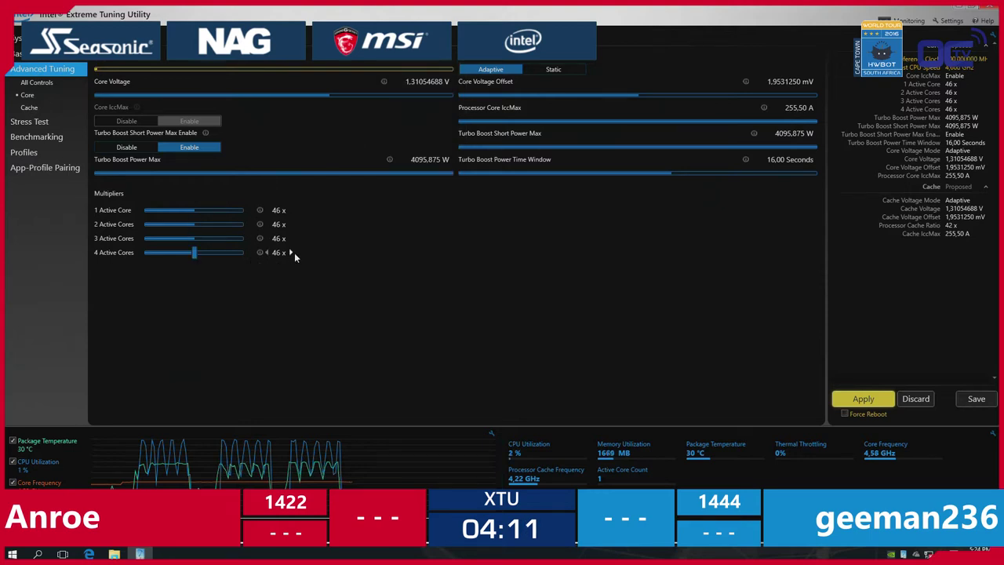
Set all active-core multipliers to 47x and the core voltage to 1,34570313 V on the red-framed machine, and apply them
left_click(291, 253)
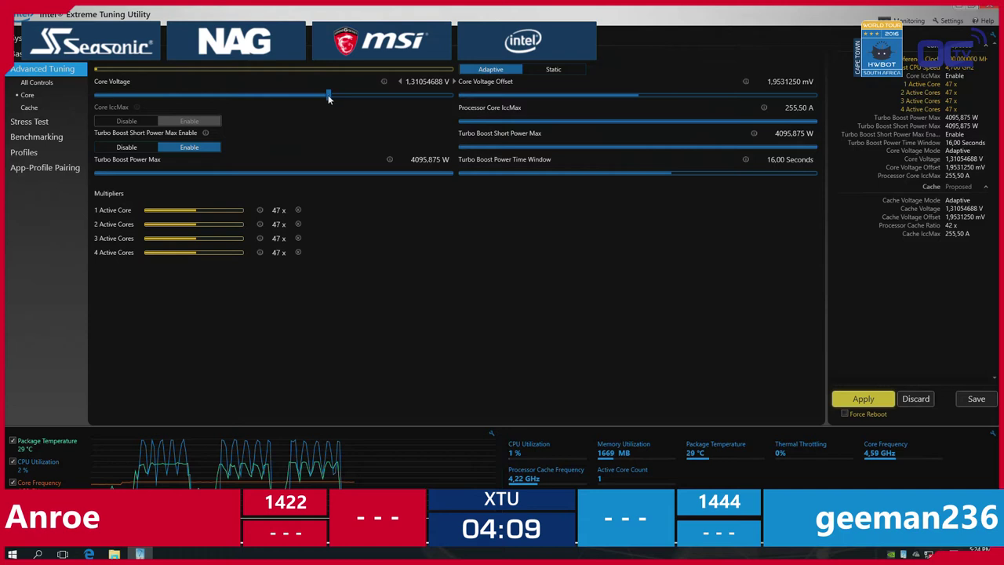
left_click_drag(331, 94, 336, 100)
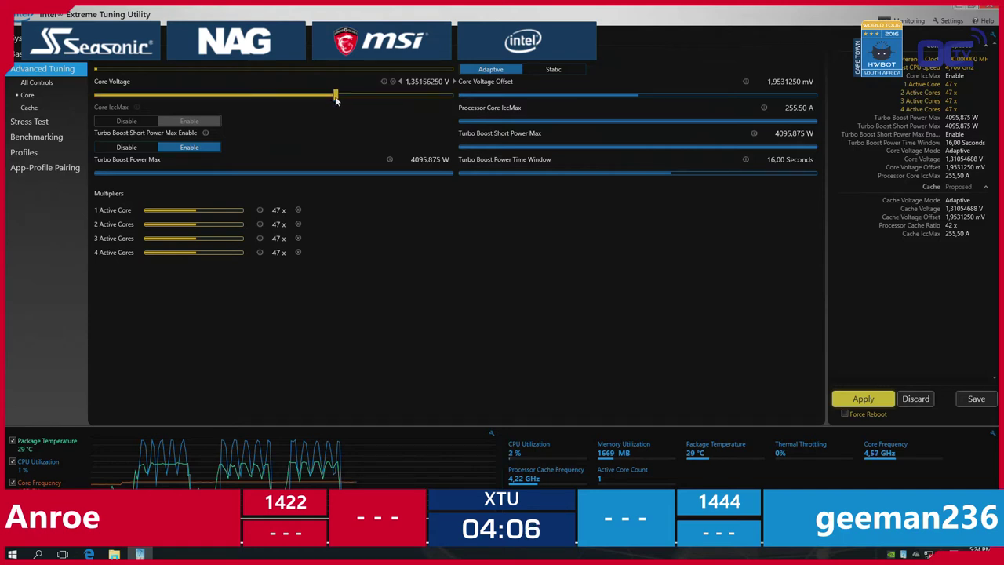
left_click(400, 82)
left_click(400, 82)
left_click(400, 82)
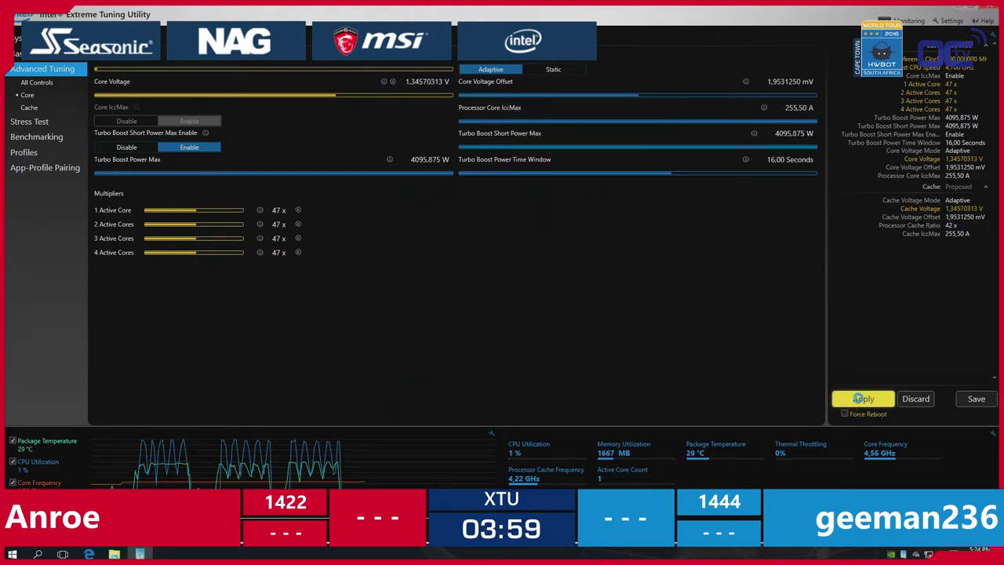
left_click(859, 399)
Lower the processor cache ratio to 40x, apply it and run the benchmark on the red-framed machine
left_click(29, 107)
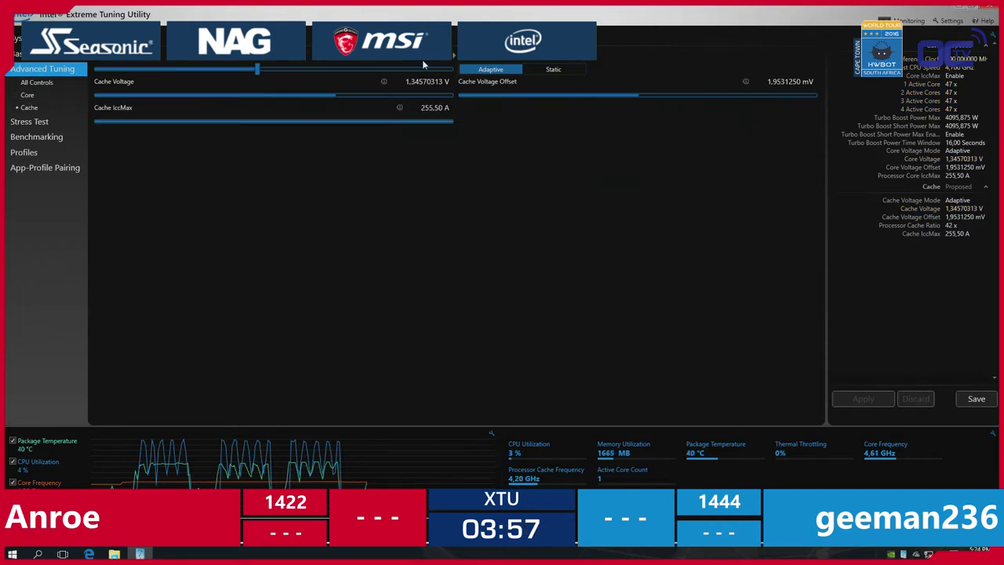
scroll(422, 63, "down", 1)
left_click(859, 399)
left_click(43, 138)
left_click(145, 189)
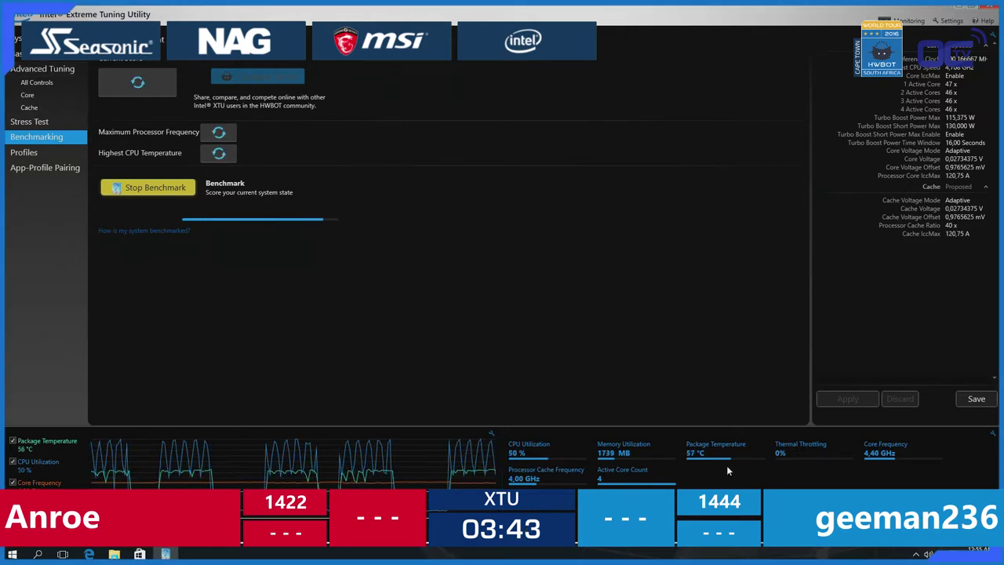
Set all multipliers to 47x and the reference clock to 100,187500 MHz on the blue-framed machine, and run its benchmark
mouse_move(716, 452)
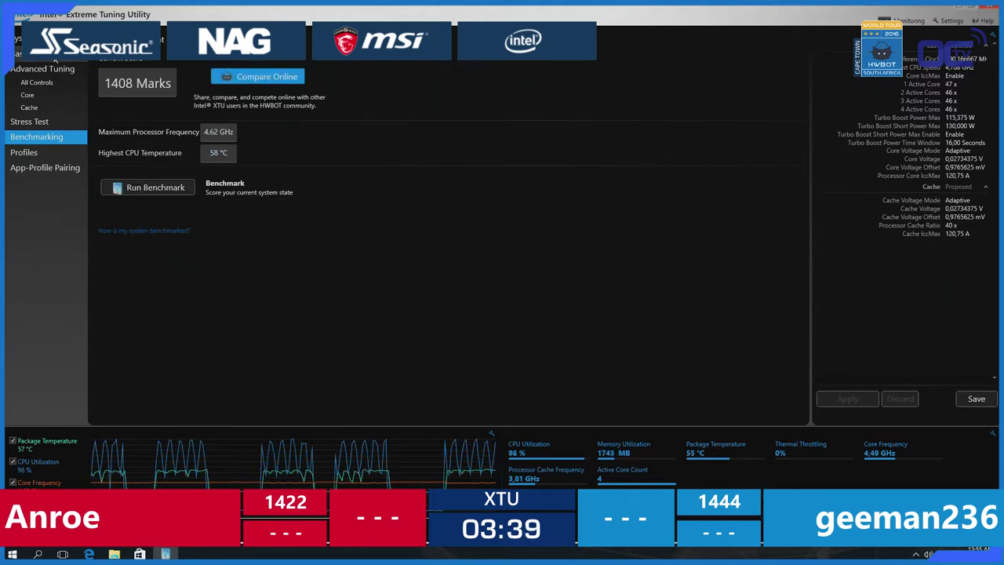
left_click(54, 71)
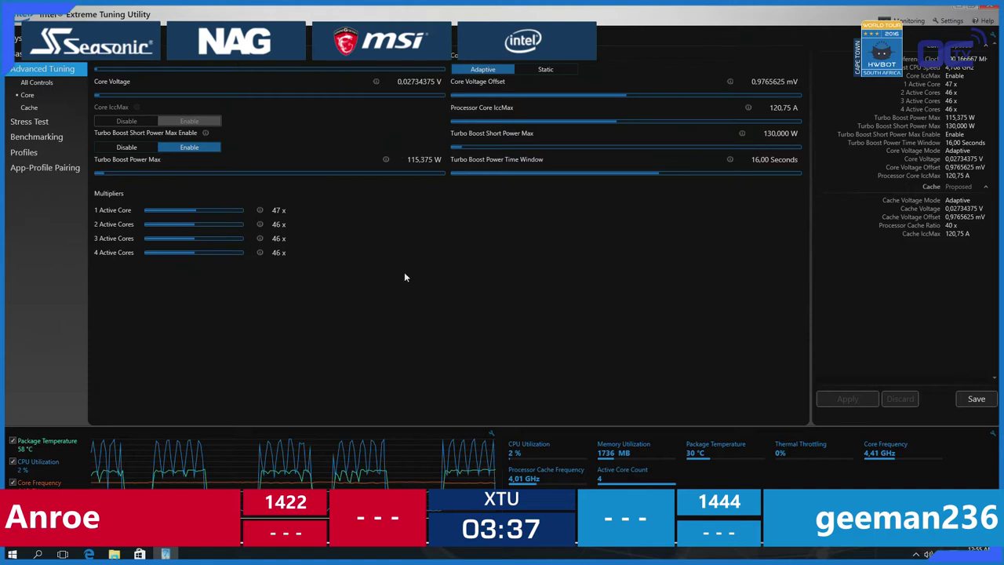
left_click(447, 61)
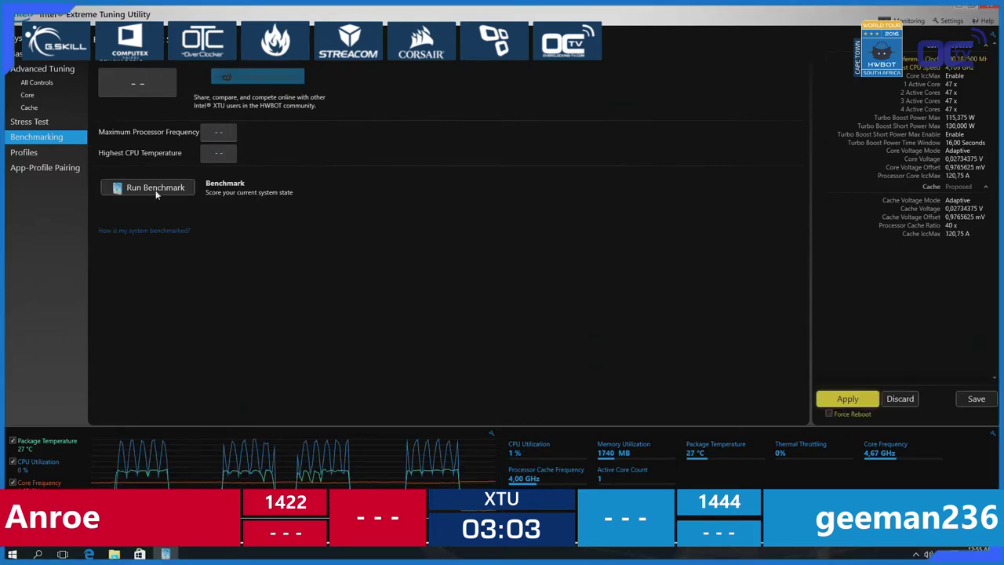
left_click(155, 189)
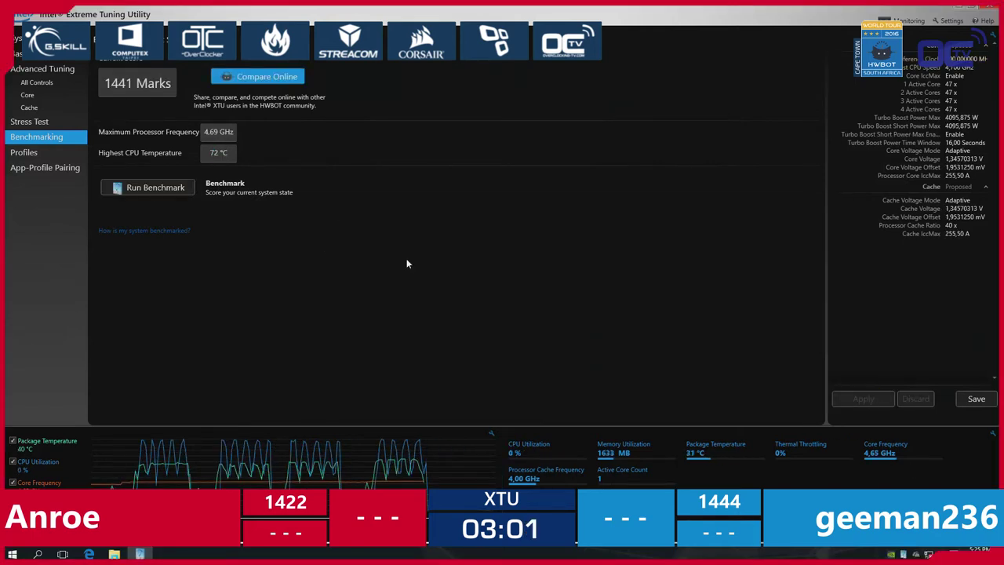
Raise the reference clock to 100,062500 MHz, apply it and run the benchmark on the red-framed machine
left_click(29, 95)
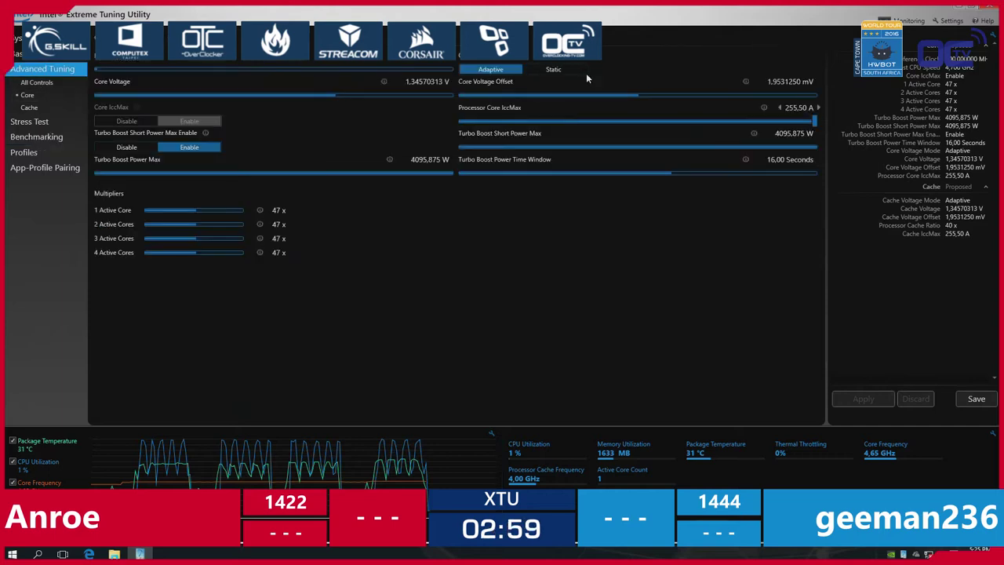
left_click(456, 58)
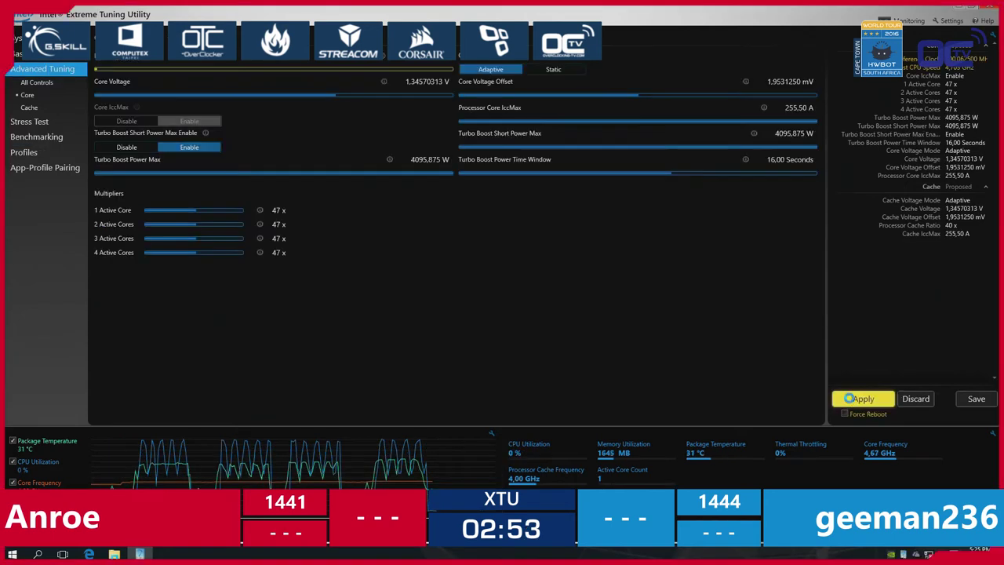
left_click(849, 399)
left_click(35, 138)
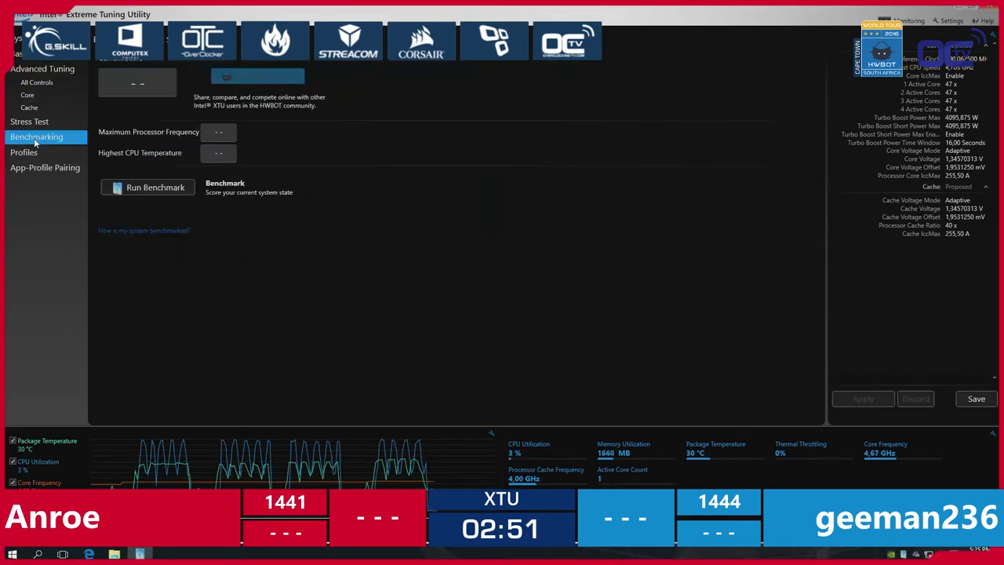
left_click(151, 190)
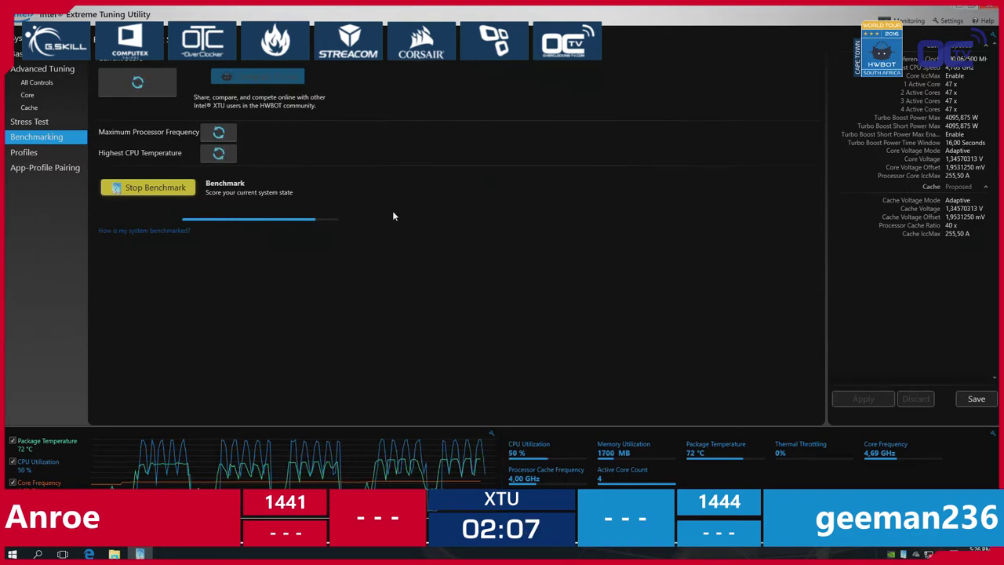
Apply a 100,104167 MHz reference clock and 1,34960938 V core voltage on the red-framed machine, and rerun its benchmark
left_click(44, 95)
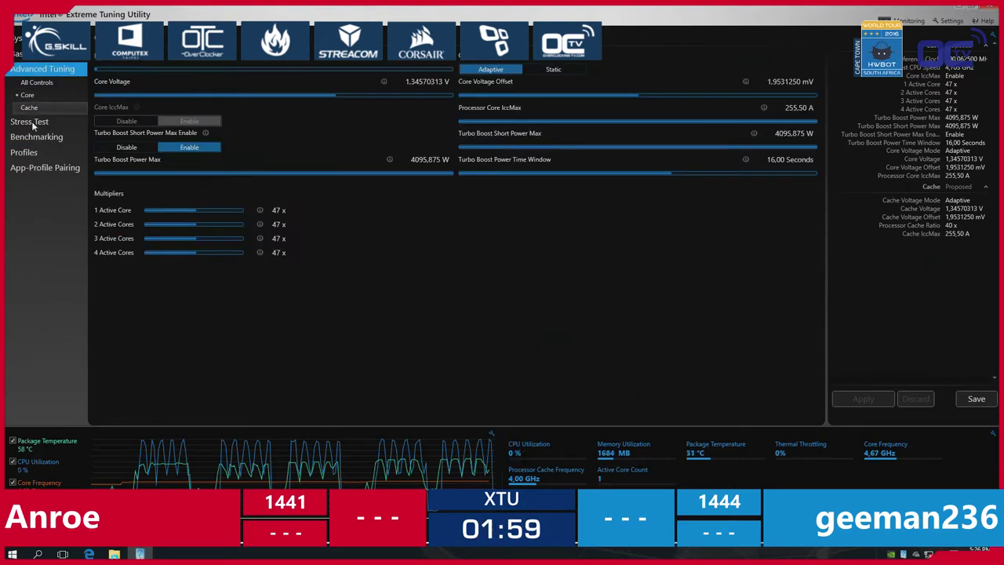
left_click(453, 82)
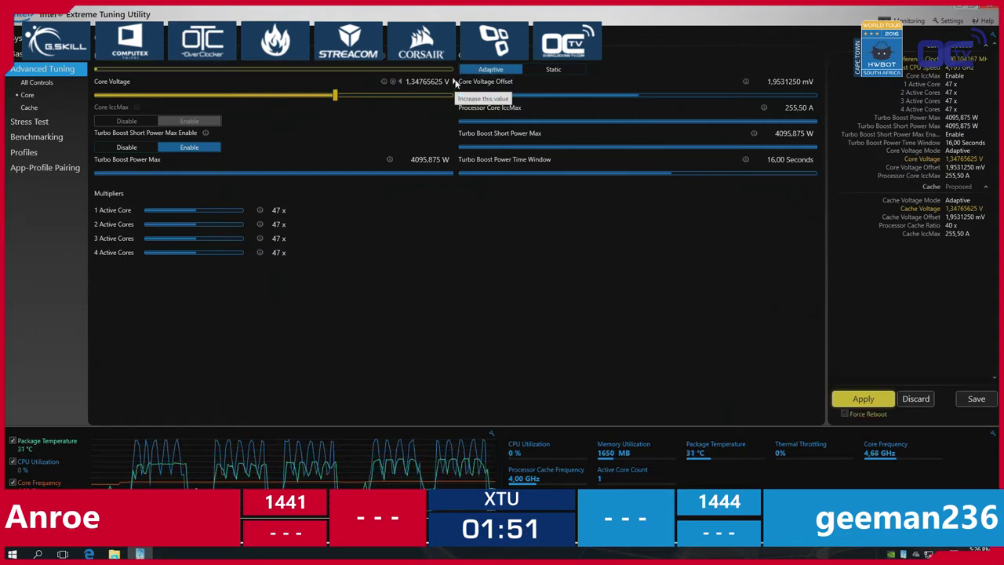
left_click(454, 82)
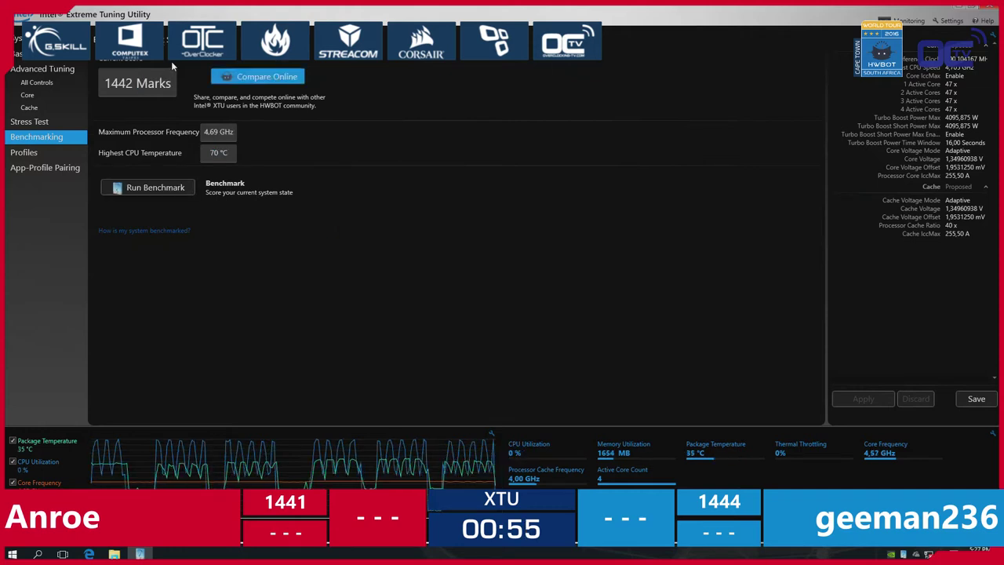
Raise the core voltage to 1,35351563 V on the red-framed machine and apply the change
left_click(61, 100)
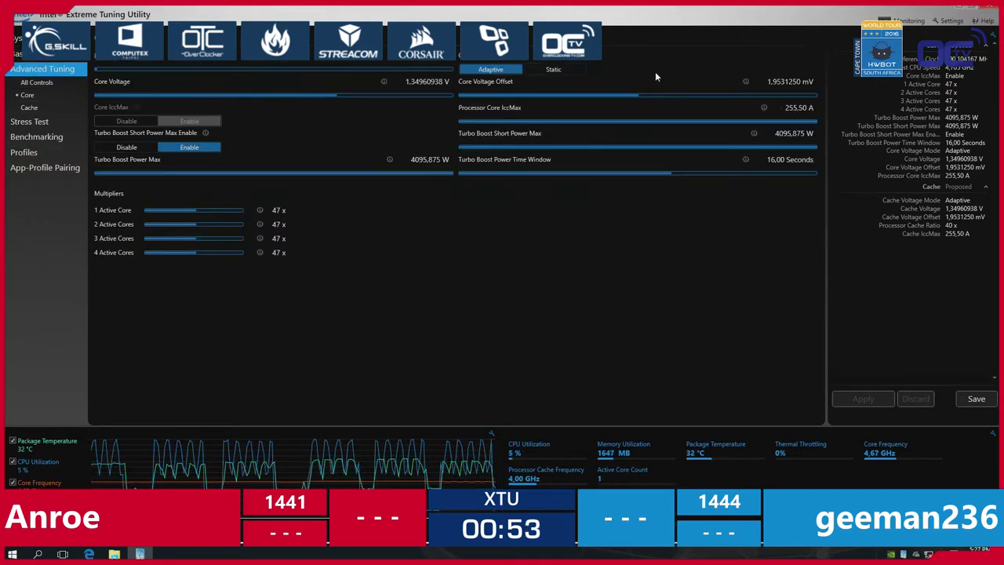
left_click(453, 82)
left_click(454, 81)
left_click(453, 81)
left_click(454, 82)
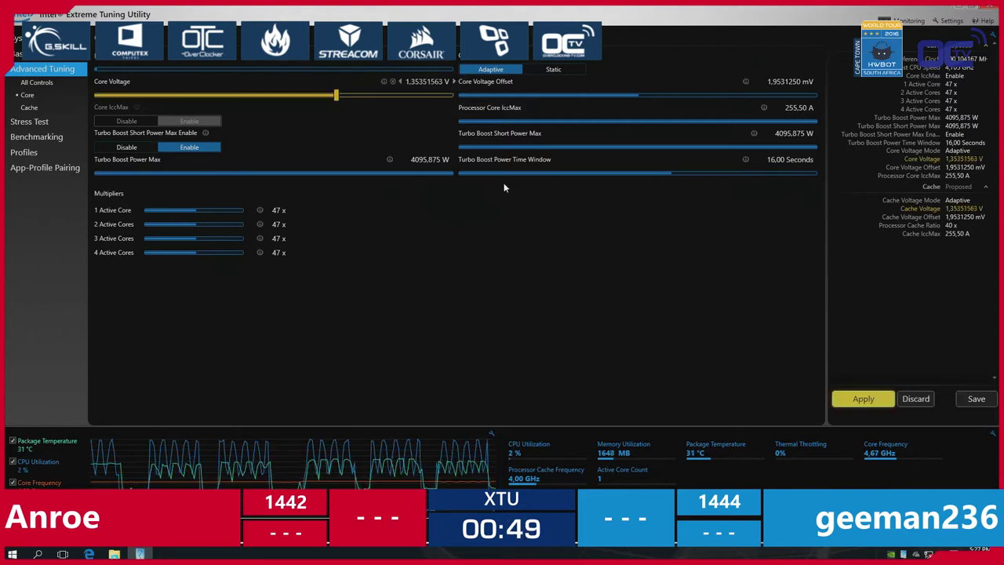
left_click(864, 403)
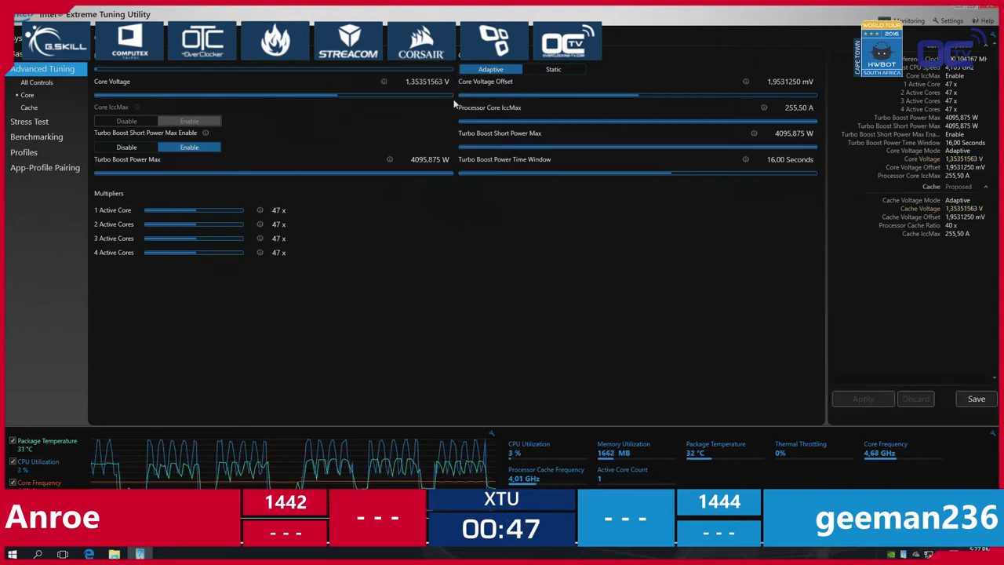
Raise the reference clock to 100,125000 MHz on the red-framed machine and start its benchmark without applying the change
left_click(454, 70)
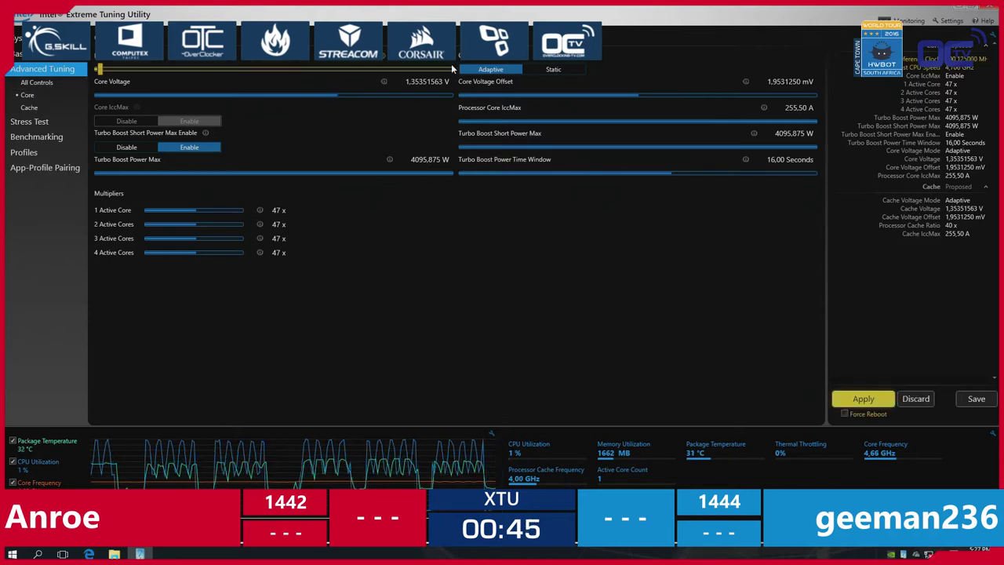
left_click(37, 137)
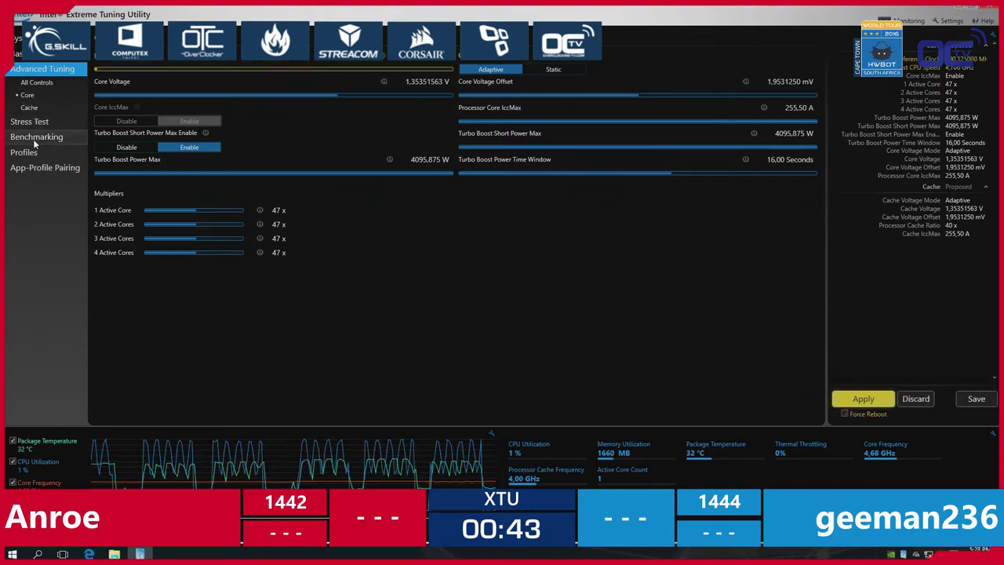
left_click(174, 187)
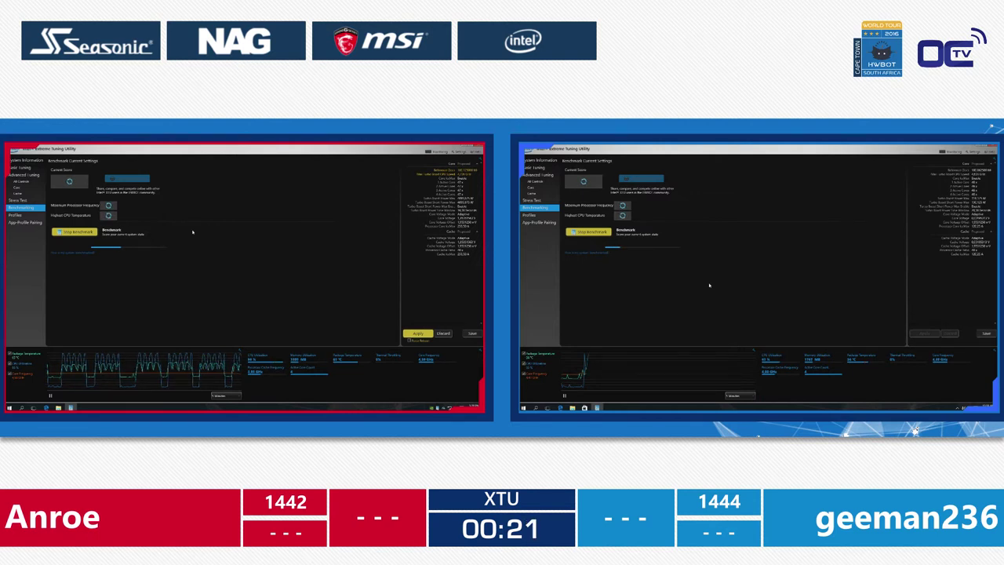
Stop the red-framed machine's benchmark, raise the core voltage further, apply all pending changes and restart the benchmark
left_click(76, 232)
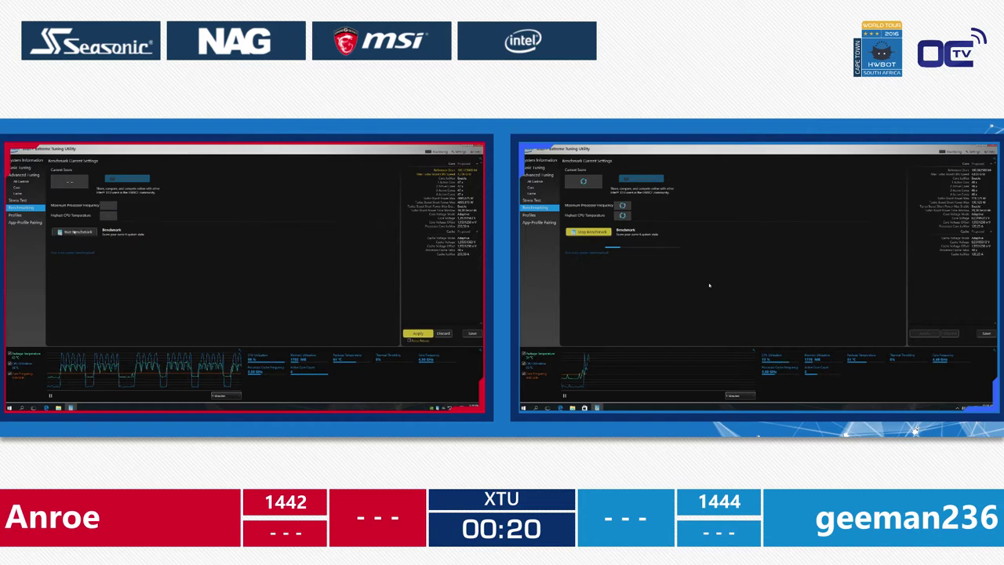
left_click(23, 188)
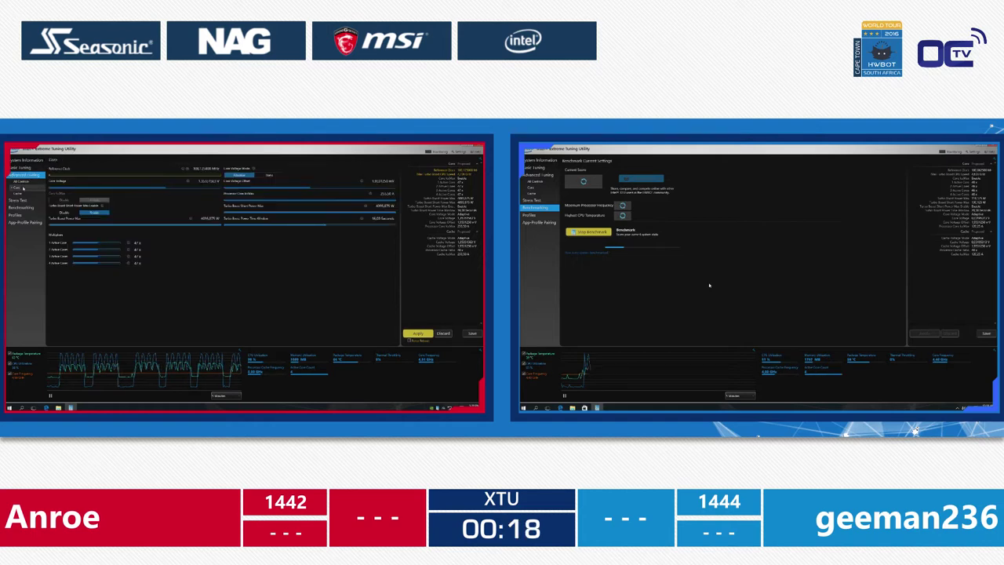
left_click(222, 182)
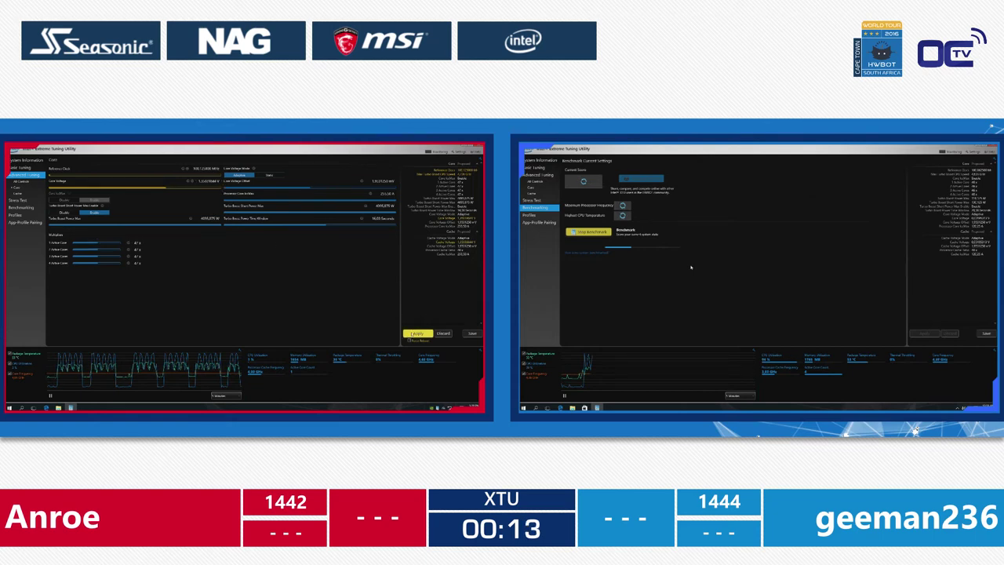
left_click(418, 333)
left_click(24, 207)
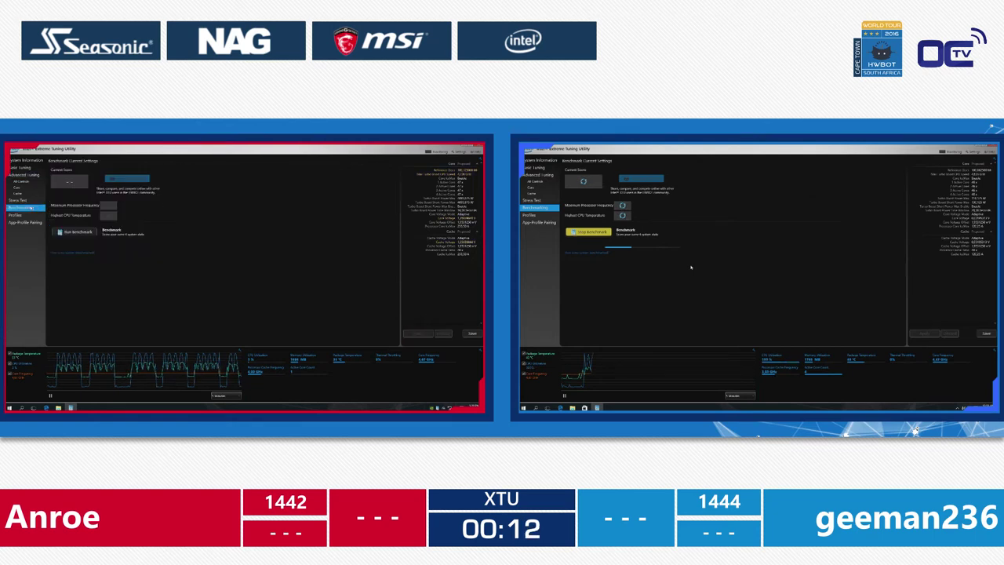
left_click(73, 231)
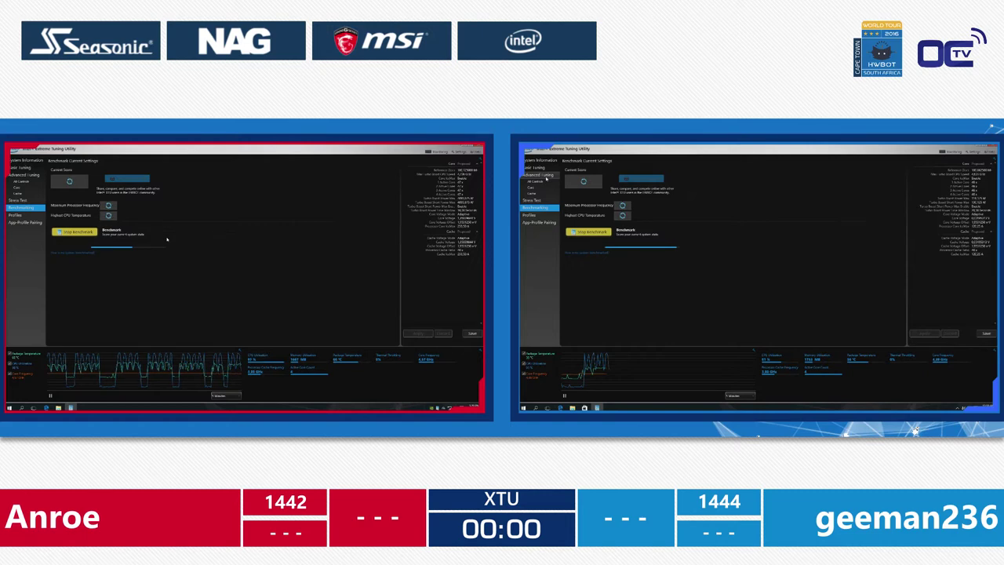
Raise the core voltage offset and the processor core IccMax on the blue-framed machine
left_click(547, 175)
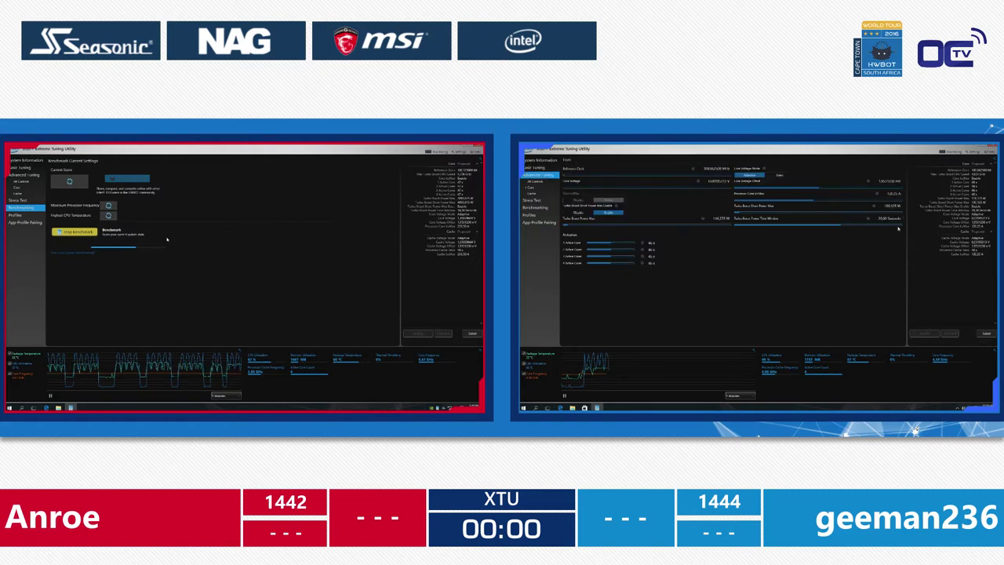
left_click(904, 186)
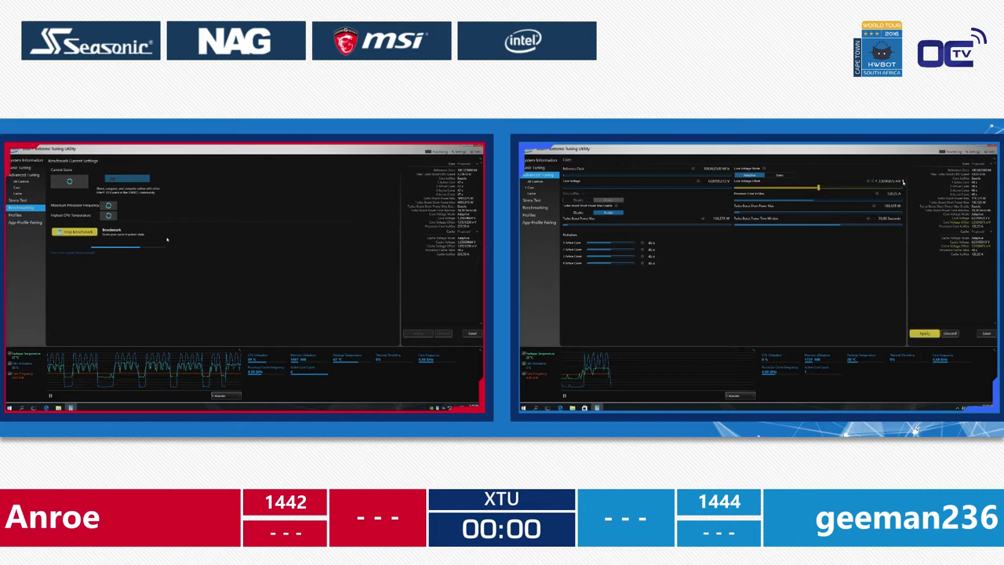
left_click(904, 194)
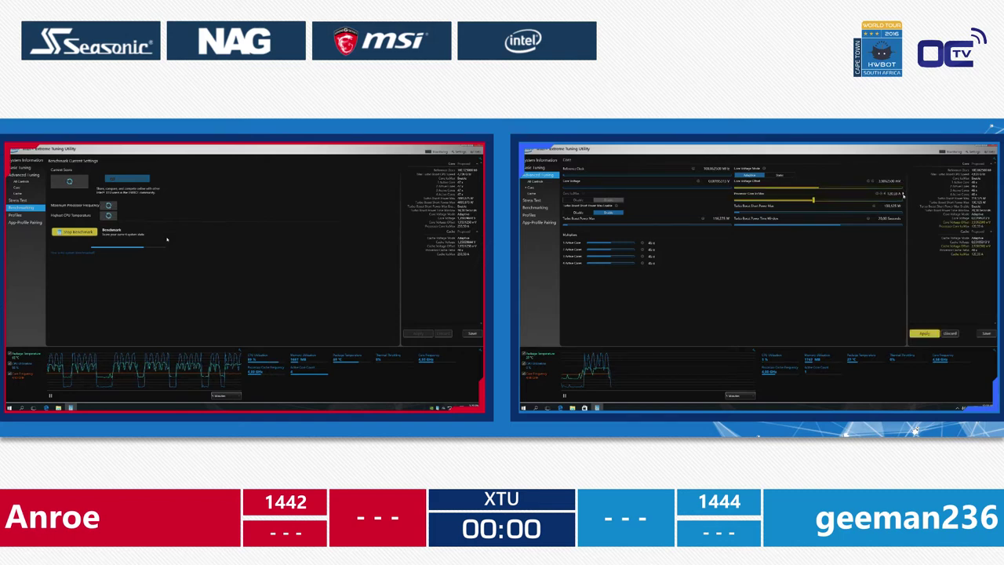